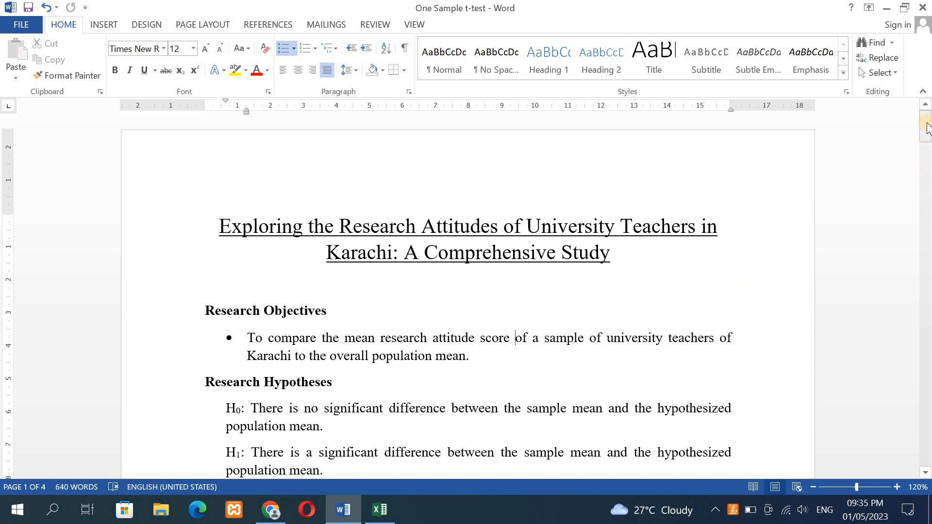
Review the study's objectives, hypotheses and questionnaire through question 15, and switch to the One Sample t-test workbook in Excel
{"action": "left_click_drag", "start_coordinate": [928, 129], "coordinate": [928, 141]}
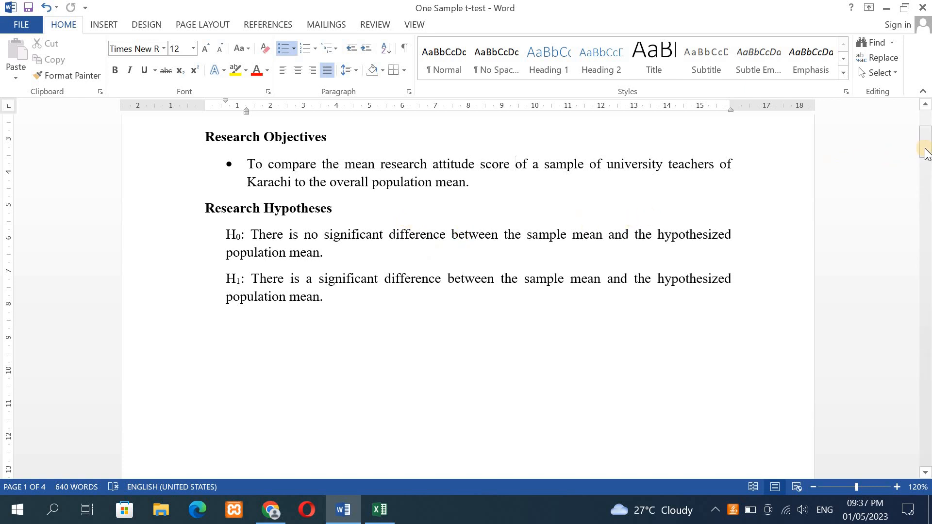
{"action": "left_click_drag", "start_coordinate": [925, 148], "coordinate": [929, 359]}
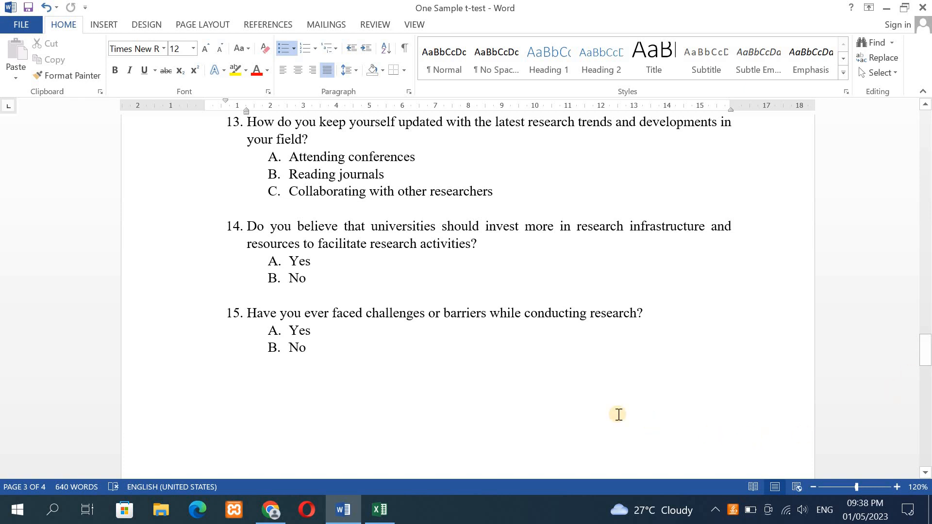
{"action": "left_click", "coordinate": [386, 510]}
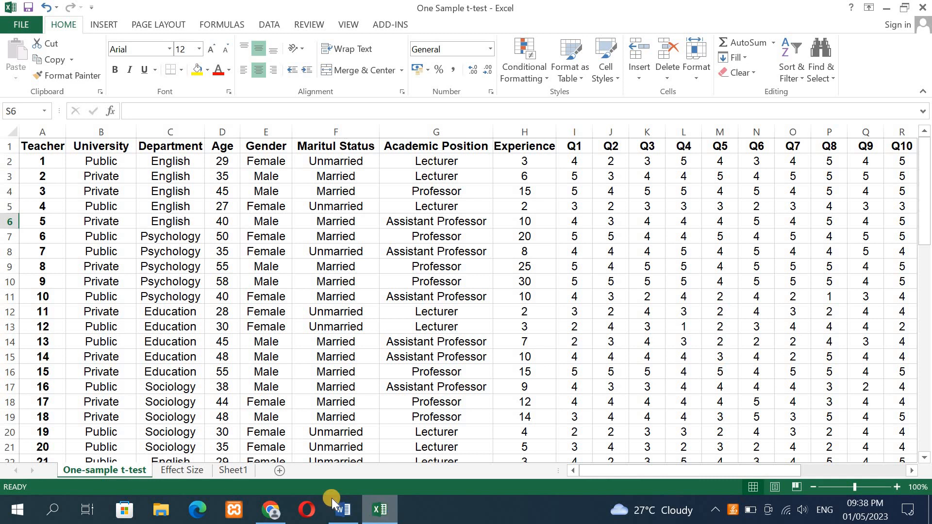
{"action": "left_click", "coordinate": [46, 162]}
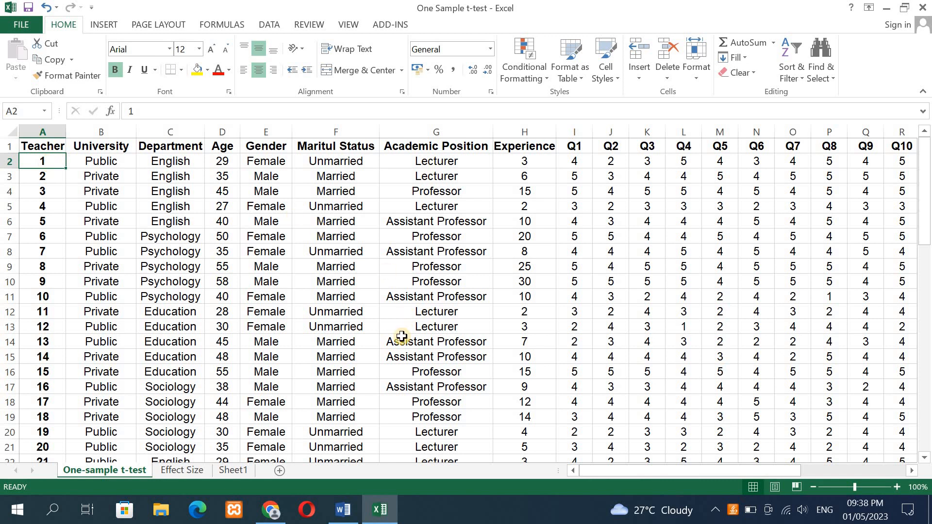
Total the first teacher's Q1 to Q10 scores in Research Attitude cell S2 with =SUM(I2:R2)
{"action": "left_click_drag", "start_coordinate": [597, 468], "coordinate": [637, 468]}
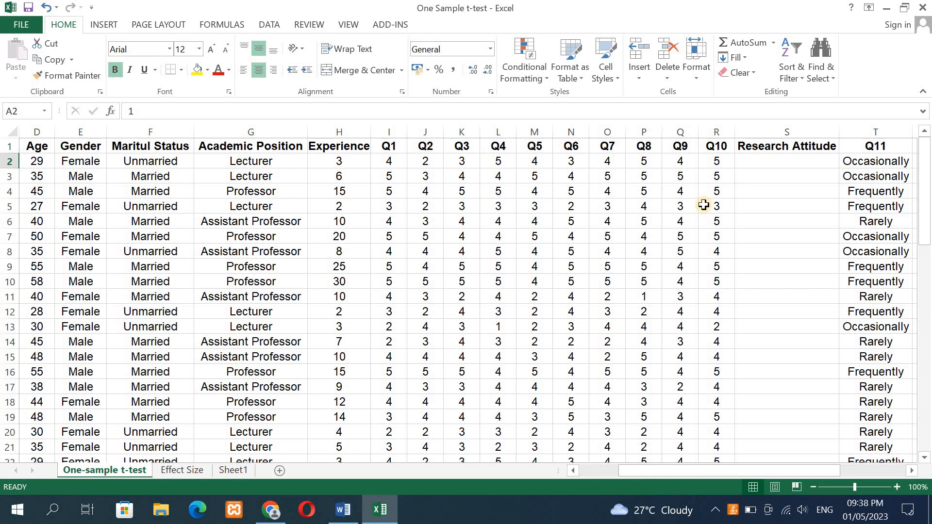
{"action": "left_click", "coordinate": [761, 163]}
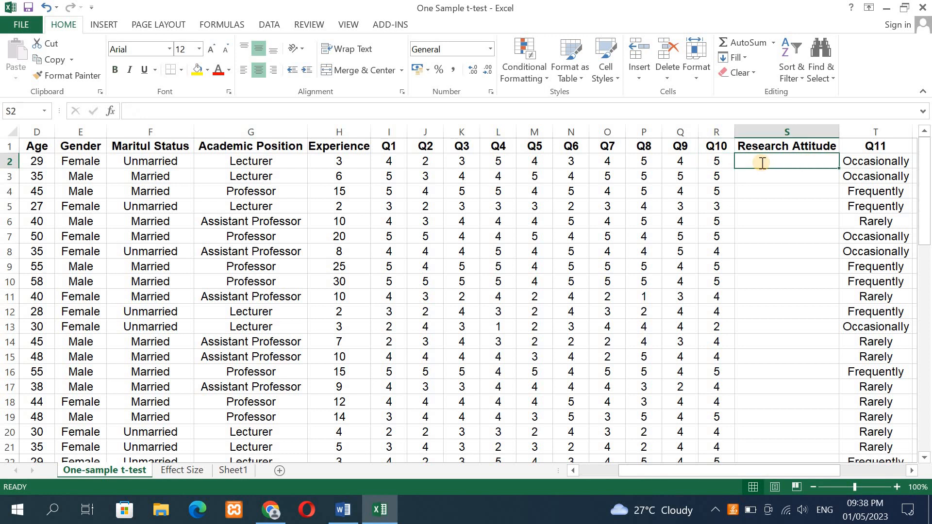
{"action": "type", "text": "="}
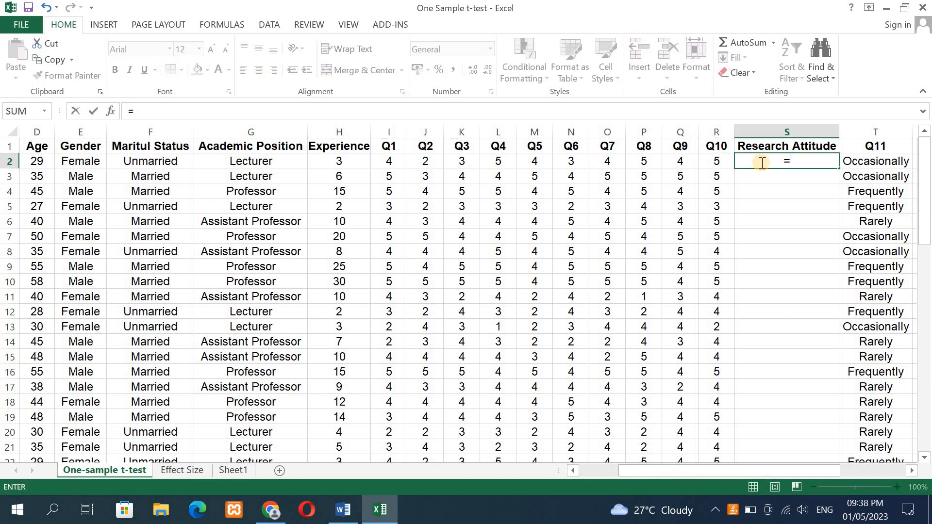
{"action": "type", "text": "sum"}
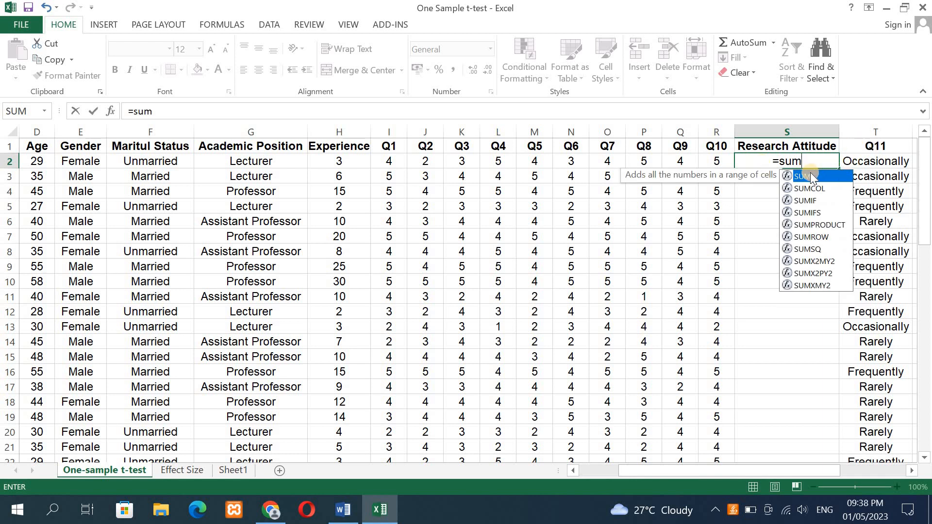
{"action": "double_click", "coordinate": [812, 176]}
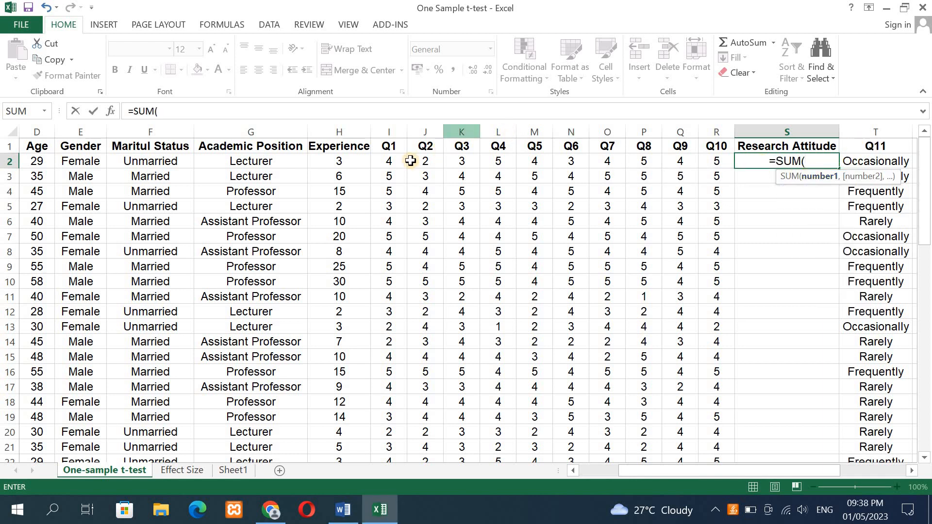
{"action": "left_click_drag", "start_coordinate": [394, 161], "coordinate": [464, 161]}
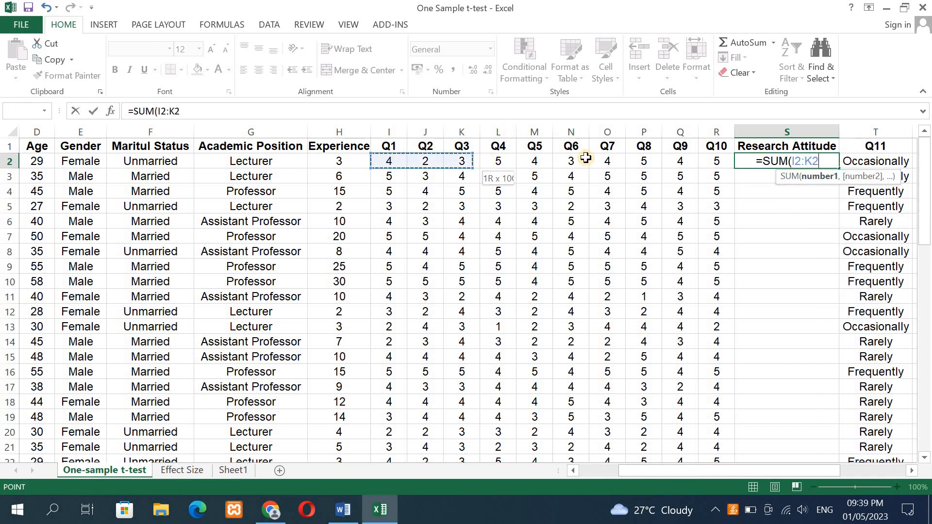
{"action": "left_click_drag", "start_coordinate": [586, 158], "coordinate": [702, 160]}
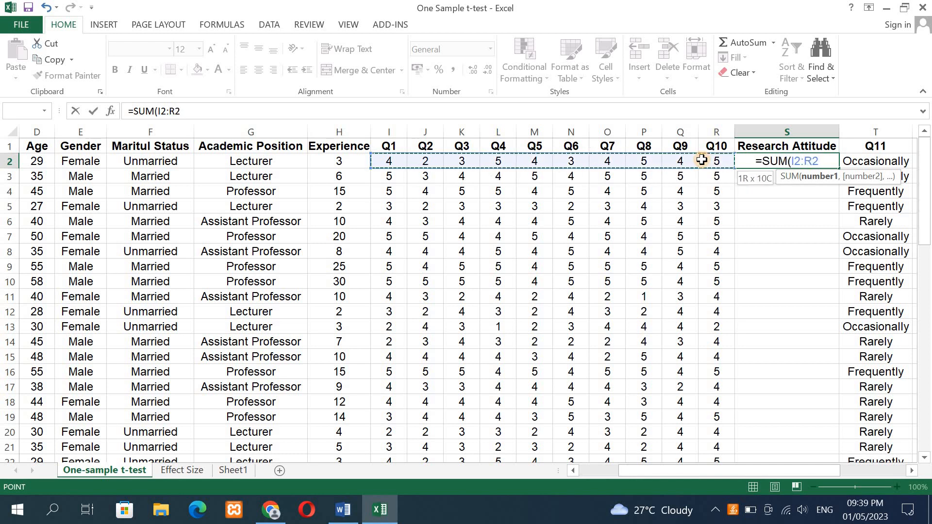
{"action": "type", "text": ")"}
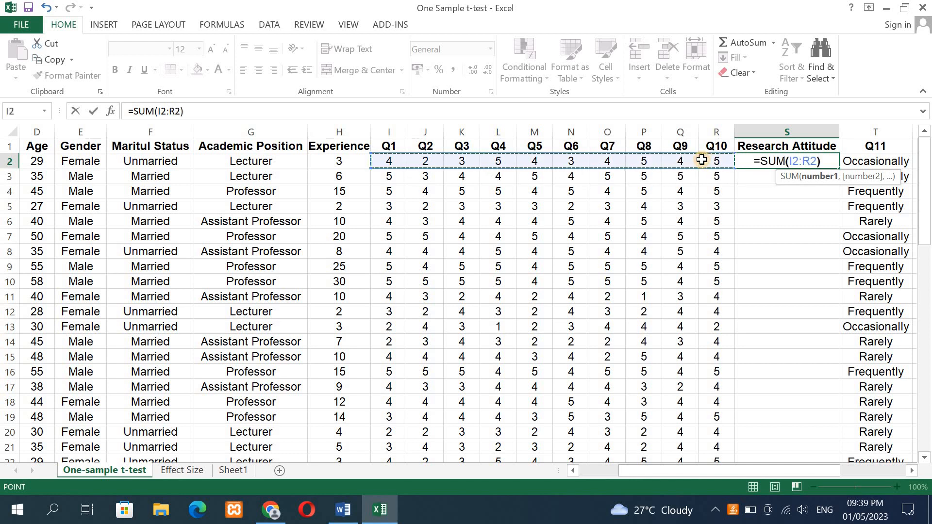
{"action": "key", "text": "Return"}
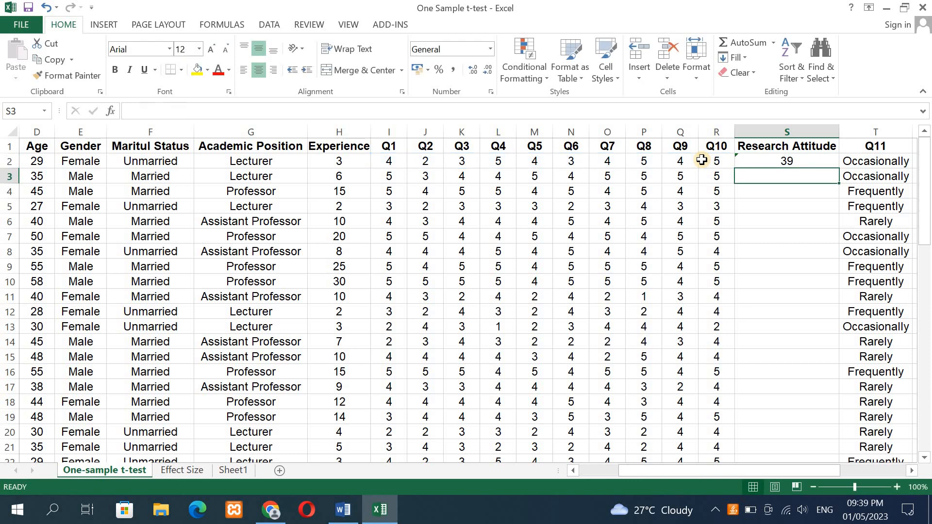
Fill the Research Attitude sum formula from S2 down through row 61 for all teachers
{"action": "left_click", "coordinate": [796, 160]}
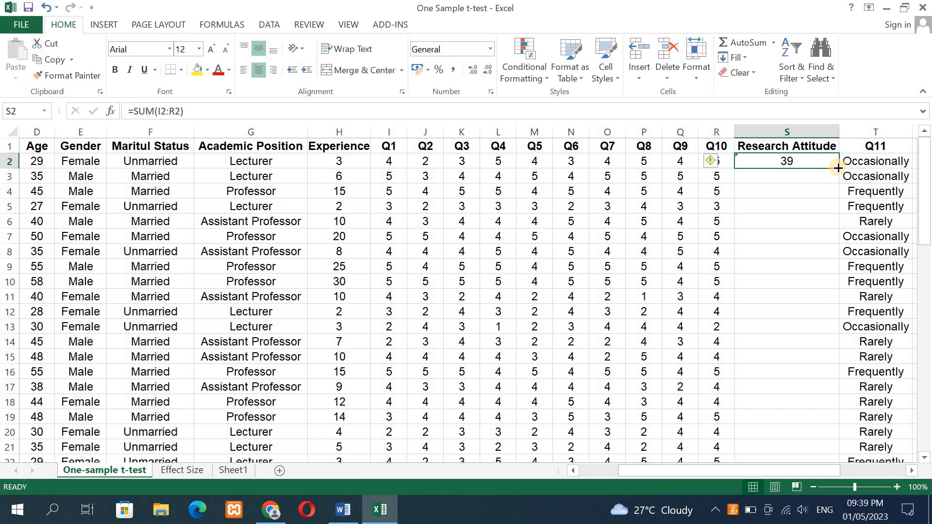
{"action": "left_click_drag", "start_coordinate": [839, 168], "coordinate": [815, 436]}
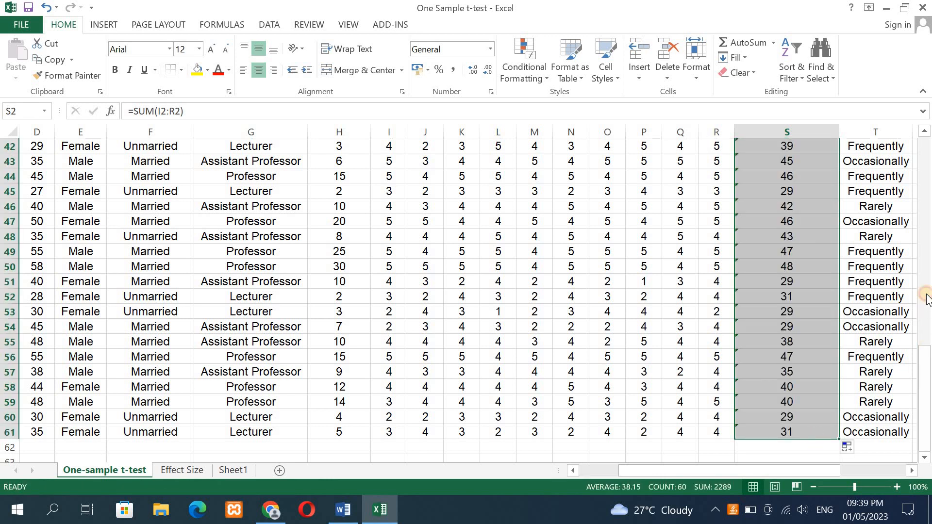
{"action": "left_click_drag", "start_coordinate": [929, 361], "coordinate": [909, 143]}
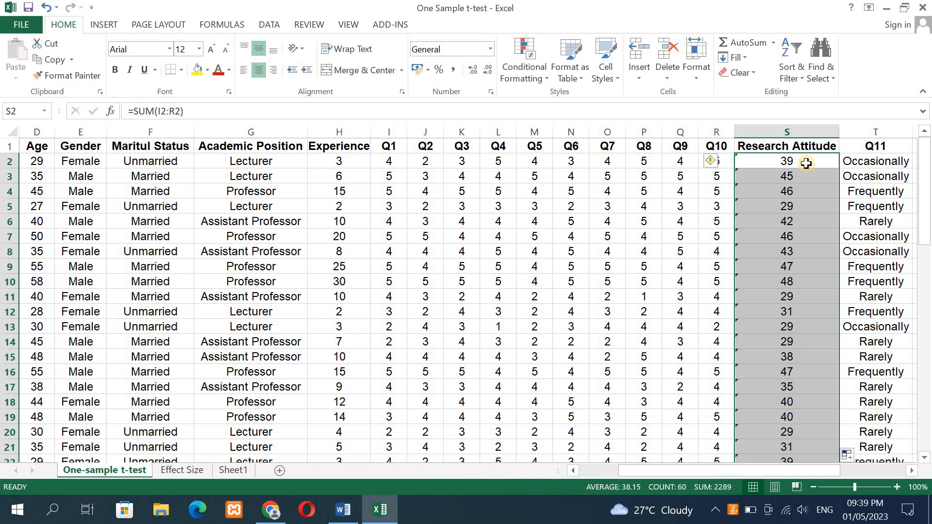
Copy the Research Attitude totals into Sheet1 starting at A2, pasted as values with source formatting
{"action": "right_click", "coordinate": [806, 164]}
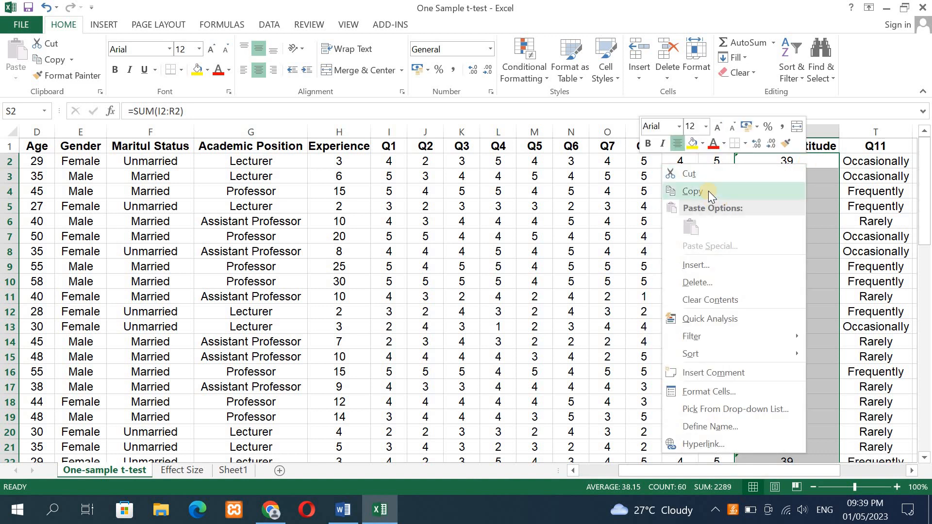
{"action": "left_click", "coordinate": [709, 190]}
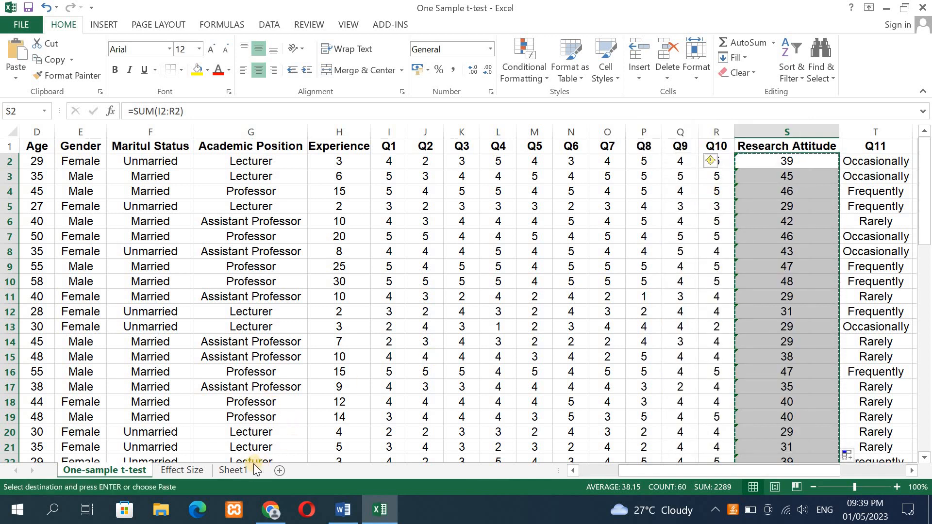
{"action": "left_click", "coordinate": [237, 470]}
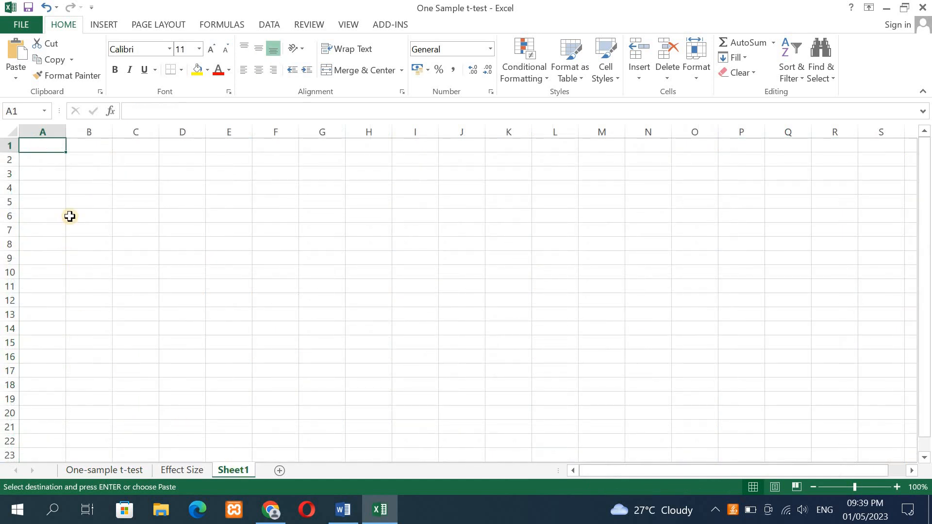
{"action": "left_click", "coordinate": [41, 161]}
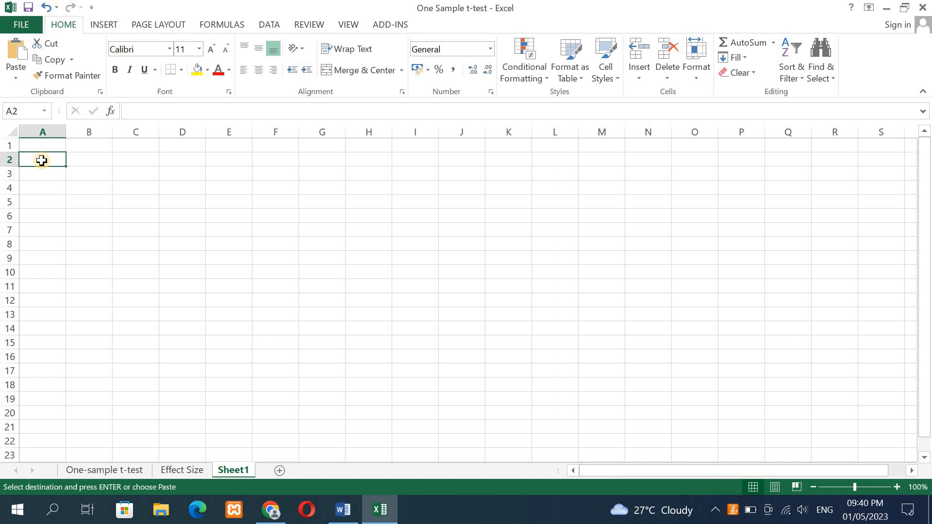
{"action": "left_click", "coordinate": [15, 76]}
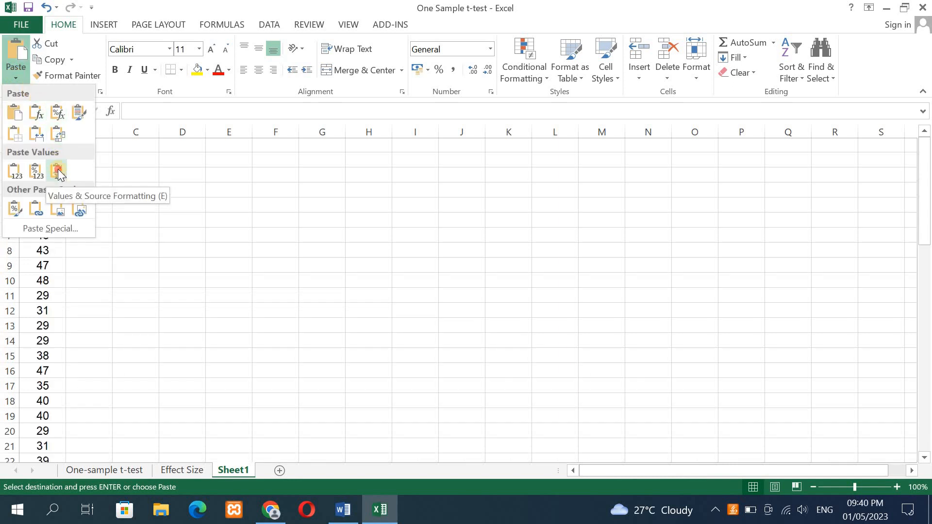
{"action": "left_click", "coordinate": [58, 169]}
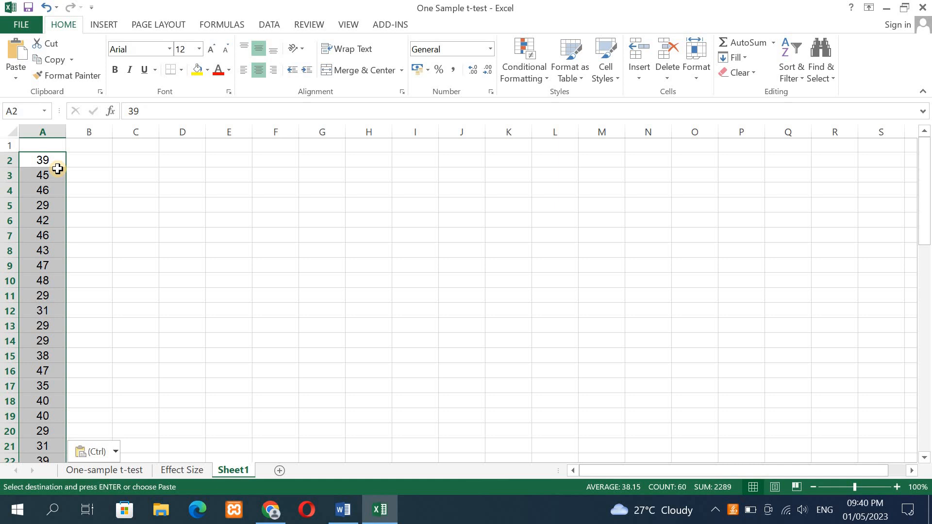
Enter the heading "Research Attitude" in A1 of Sheet1 and widen column A to fit it
{"action": "left_click", "coordinate": [52, 146]}
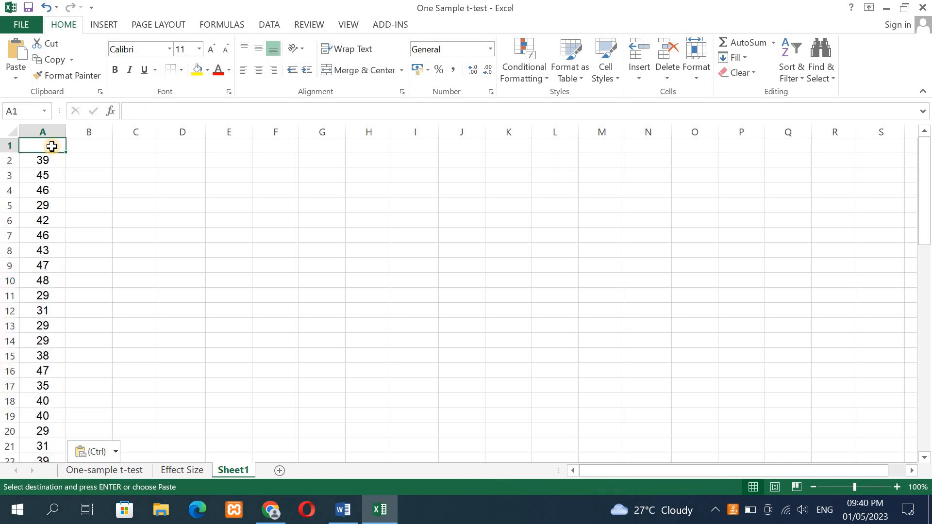
{"action": "type", "text": "Rese"}
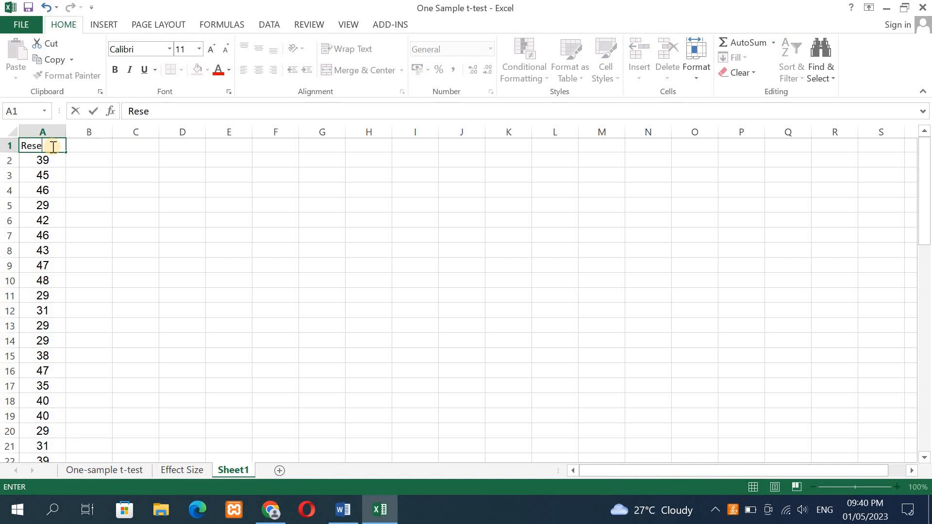
{"action": "type", "text": "arch Attitude"}
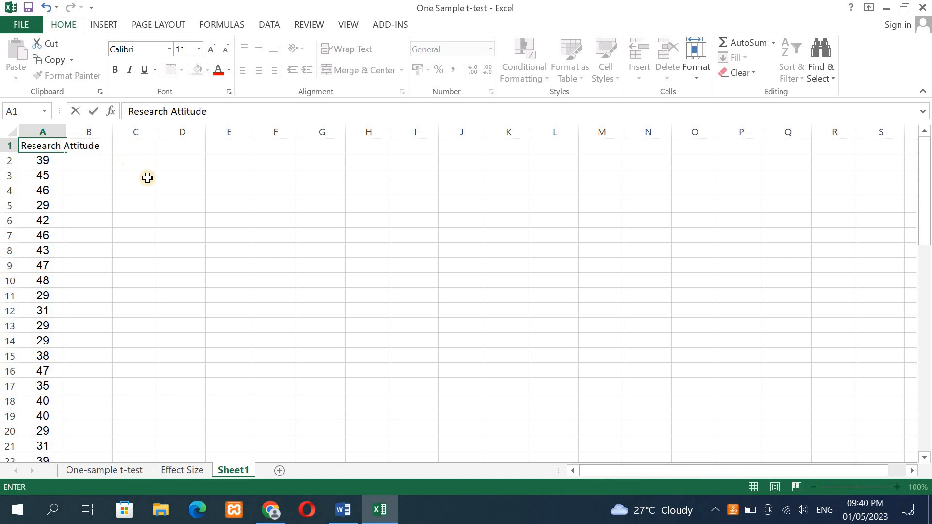
{"action": "left_click", "coordinate": [51, 151]}
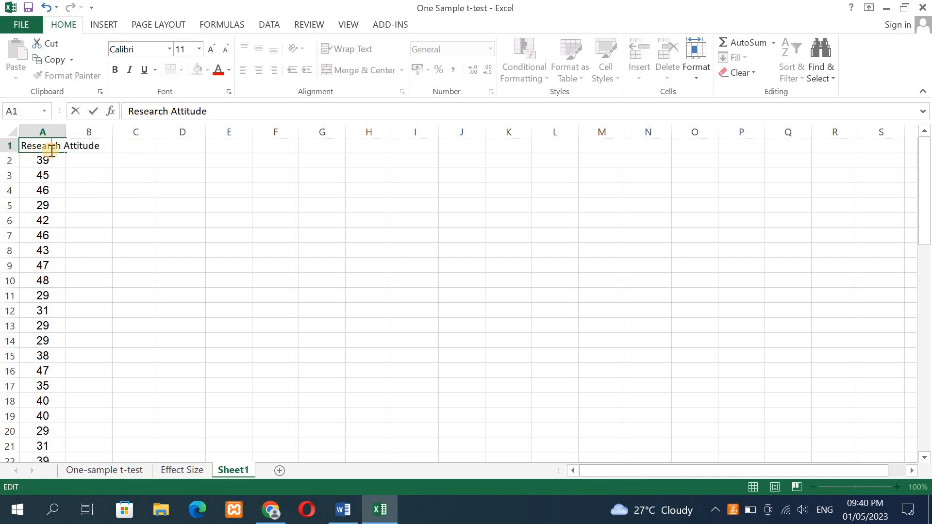
{"action": "left_click", "coordinate": [50, 132]}
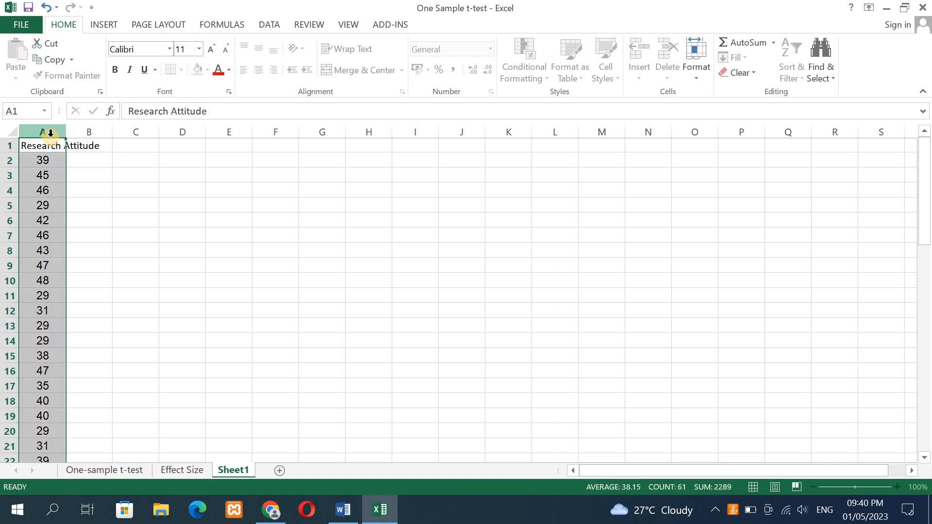
{"action": "left_click_drag", "start_coordinate": [66, 132], "coordinate": [113, 130]}
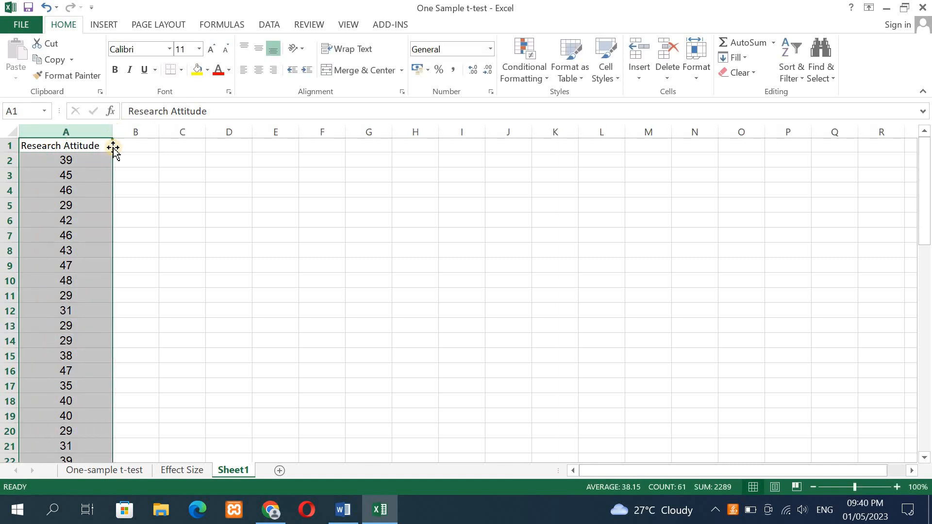
Make the A1 heading bold and set its font size to 12
{"action": "left_click", "coordinate": [62, 145]}
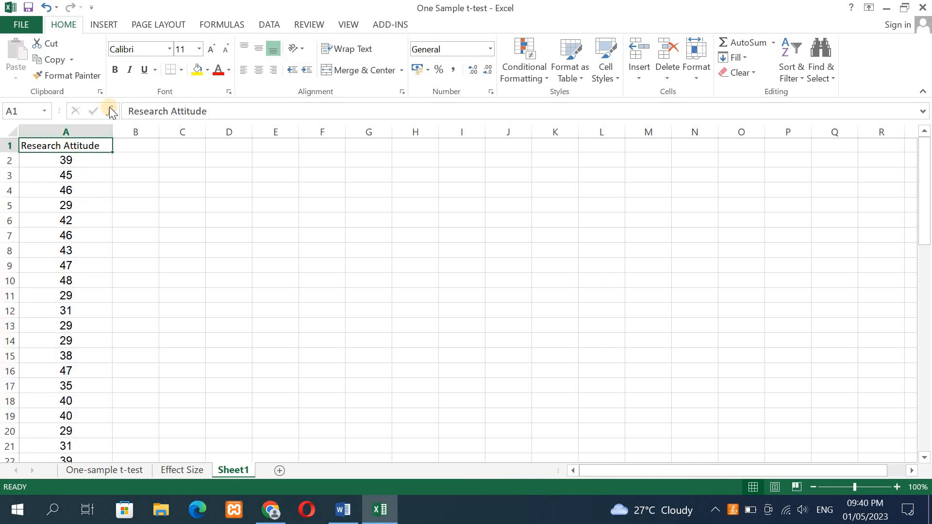
{"action": "left_click", "coordinate": [116, 72]}
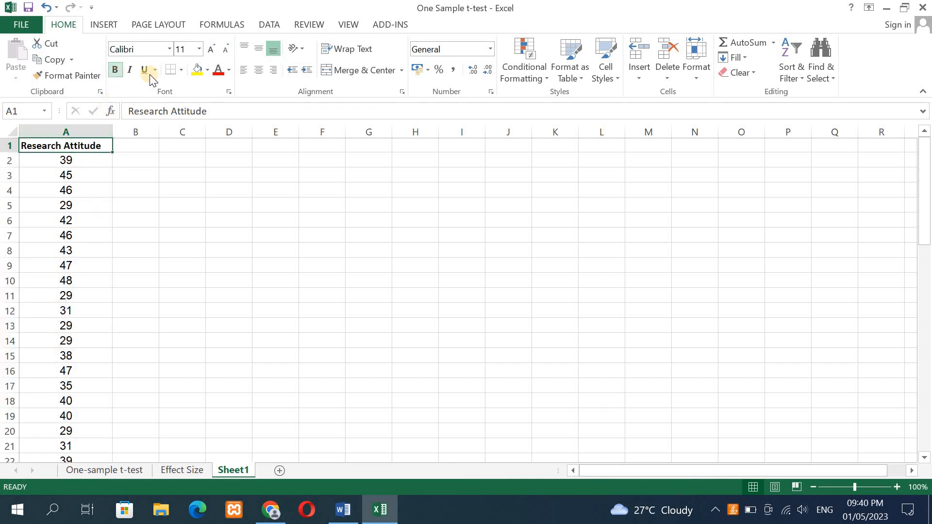
{"action": "left_click", "coordinate": [199, 48]}
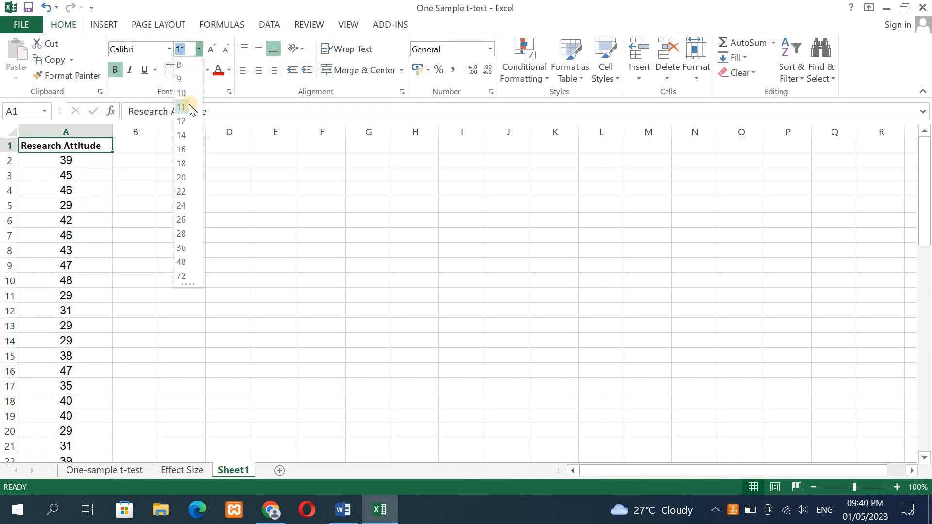
{"action": "left_click", "coordinate": [183, 120]}
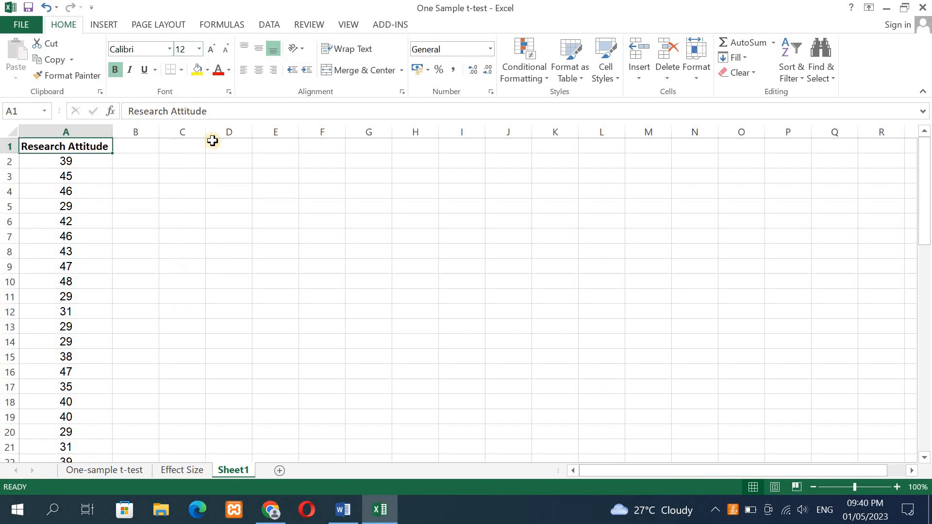
{"action": "left_click", "coordinate": [145, 151]}
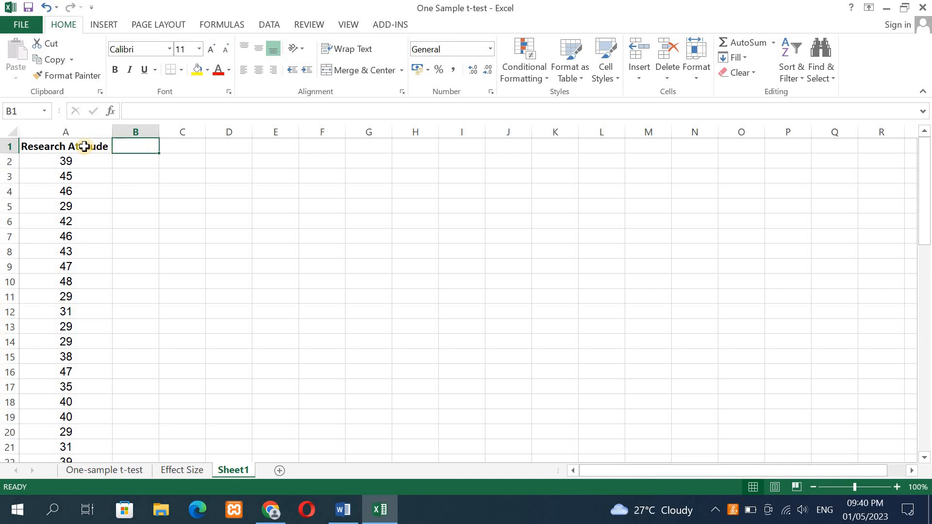
{"action": "left_click", "coordinate": [85, 146]}
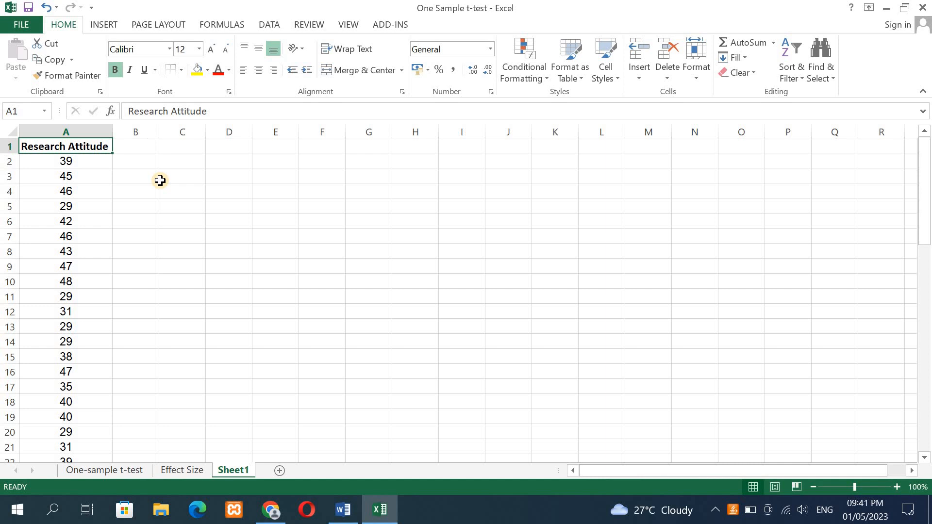
Check in the Excel add-ins settings that the Analysis ToolPak is enabled
{"action": "left_click", "coordinate": [22, 24]}
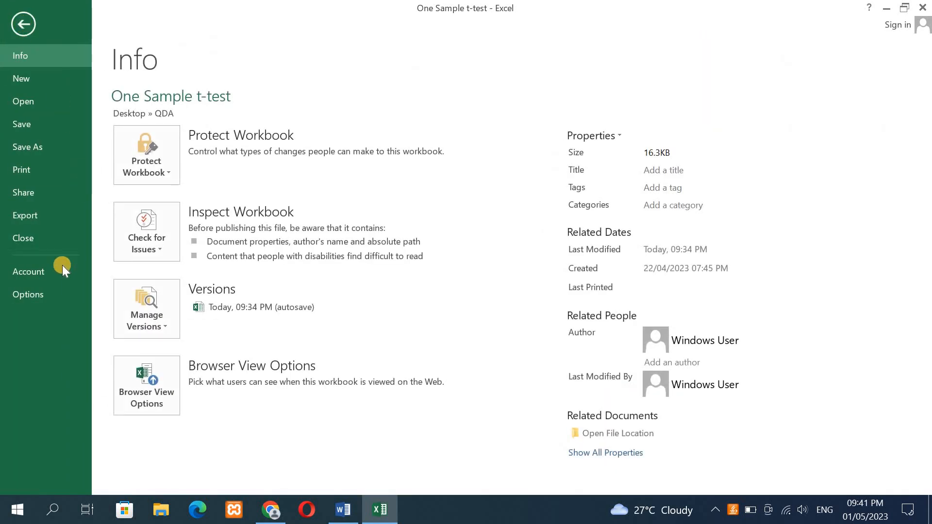
{"action": "left_click", "coordinate": [38, 290]}
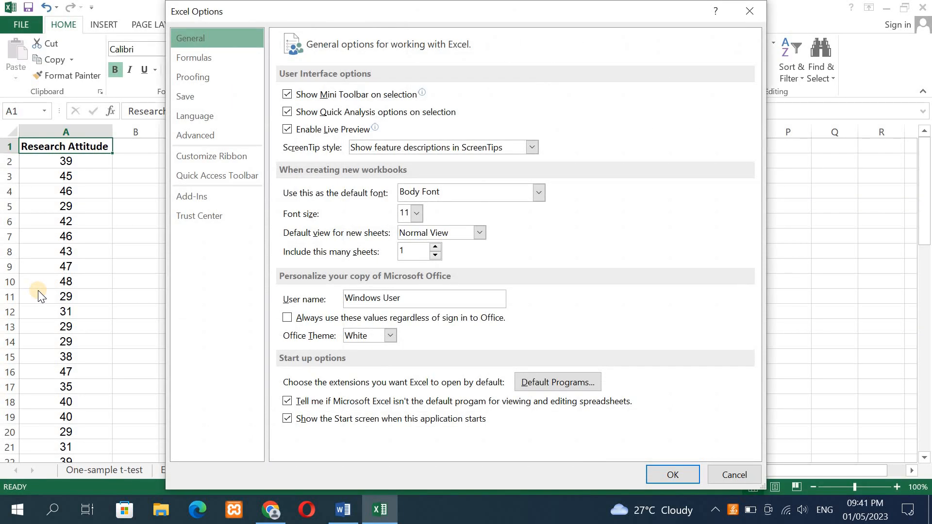
{"action": "left_click", "coordinate": [188, 193]}
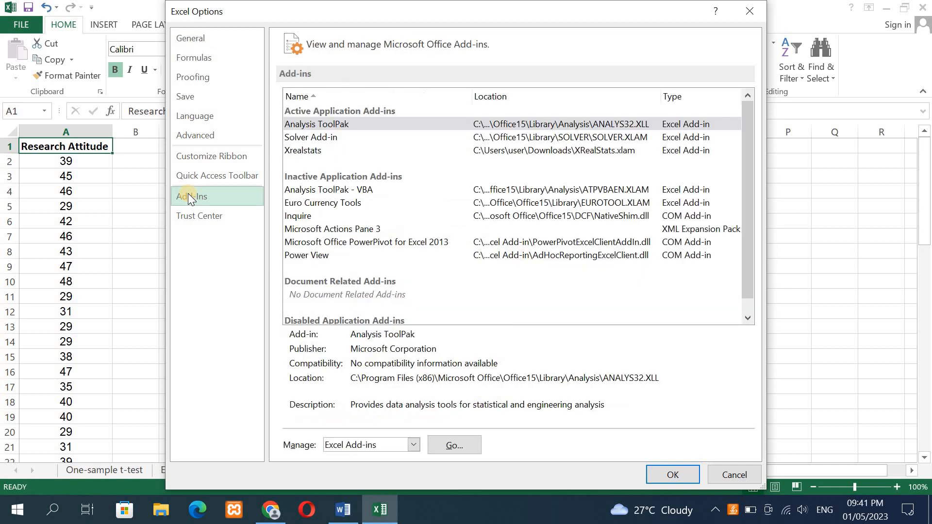
{"action": "left_click", "coordinate": [460, 444]}
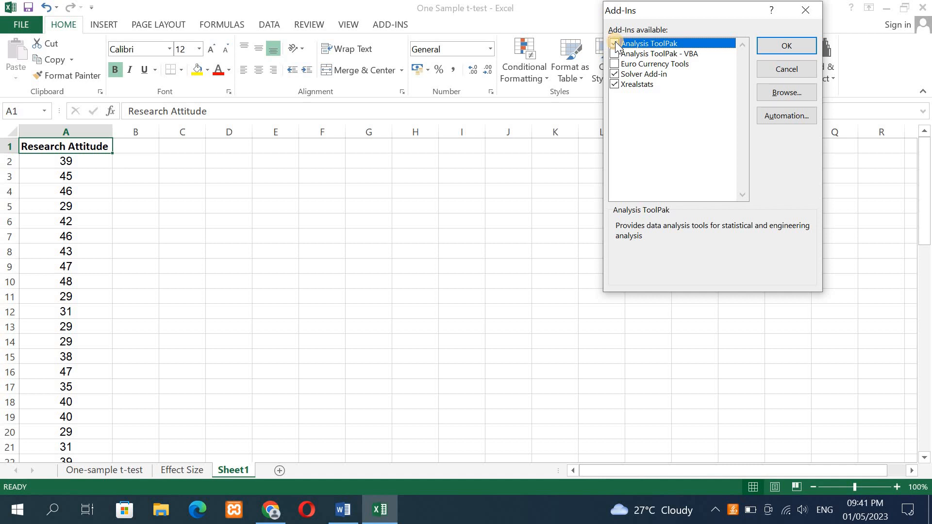
{"action": "left_click", "coordinate": [802, 47]}
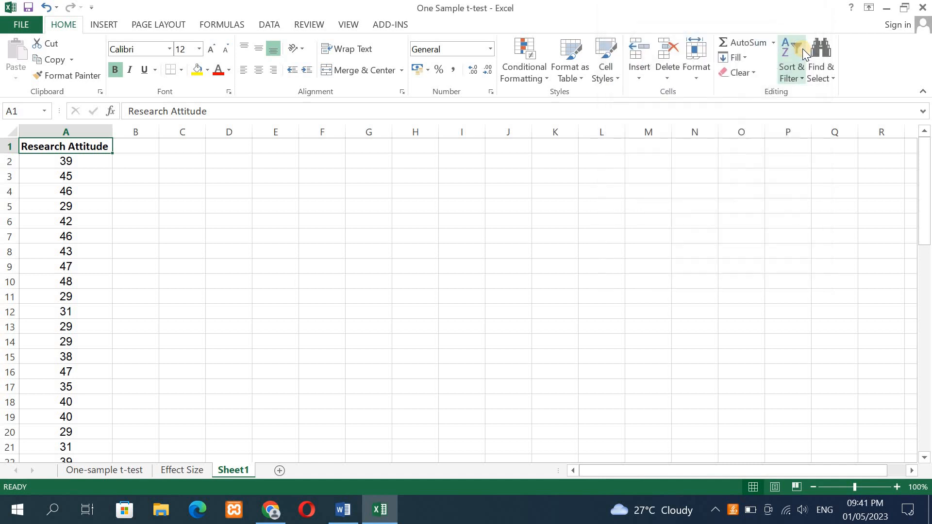
Look through the Data Analysis tools for the available t-test options, then close the list
{"action": "left_click", "coordinate": [273, 25]}
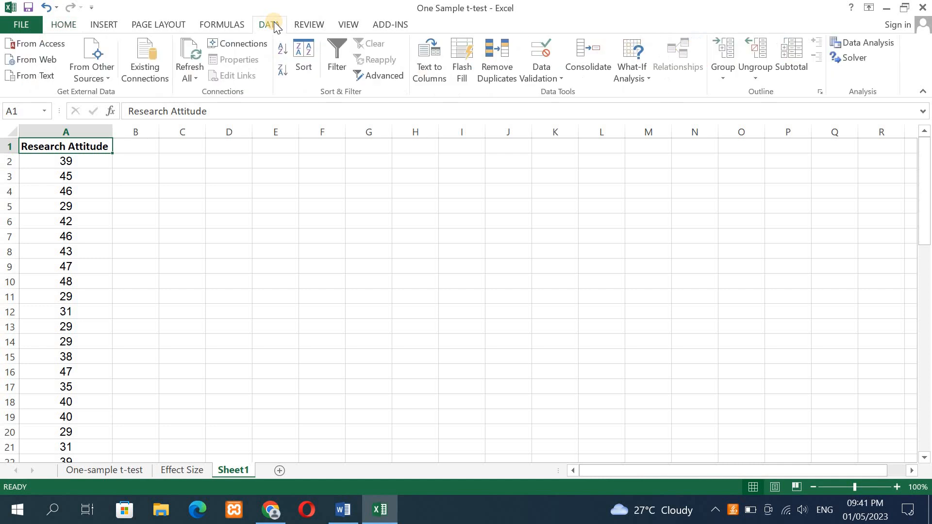
{"action": "left_click", "coordinate": [876, 42]}
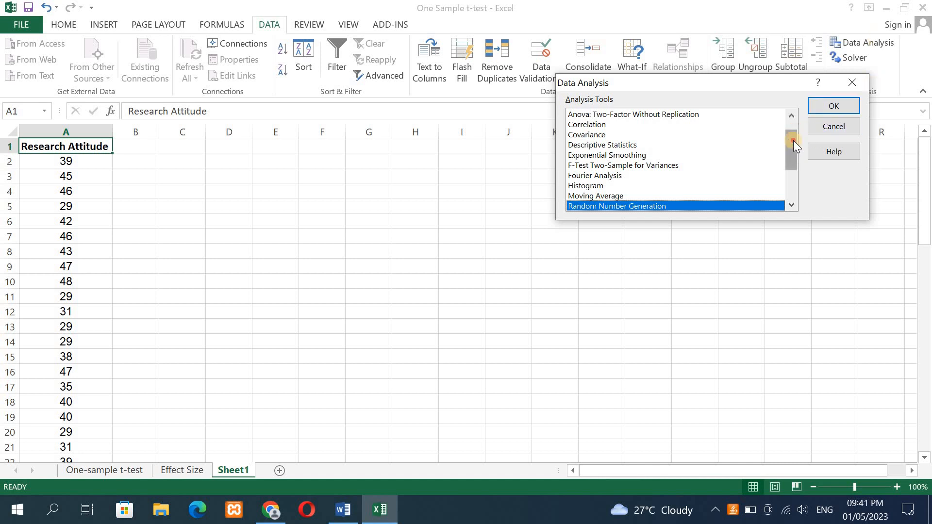
{"action": "left_click_drag", "start_coordinate": [793, 141], "coordinate": [791, 171]}
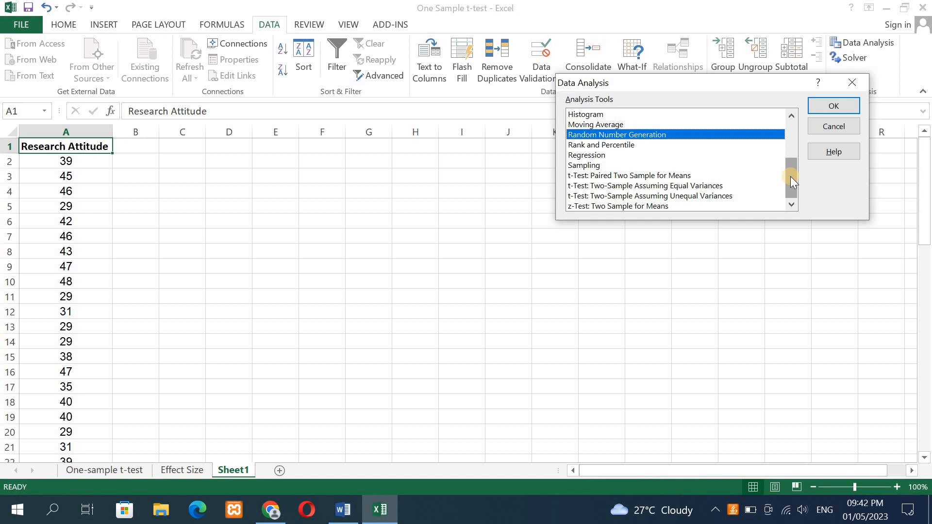
{"action": "left_click", "coordinate": [856, 83]}
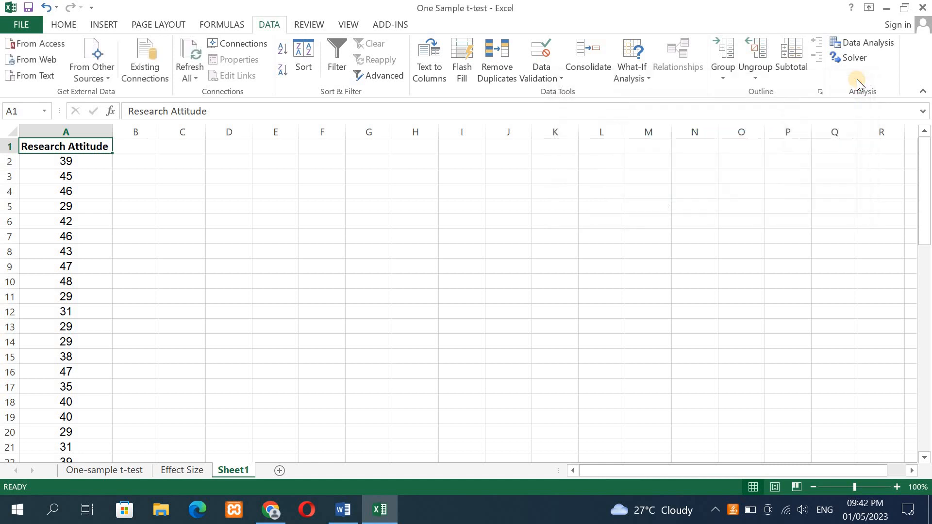
Enter the heading "Dummy" in B1 beside the Research Attitude heading
{"action": "left_click", "coordinate": [136, 146]}
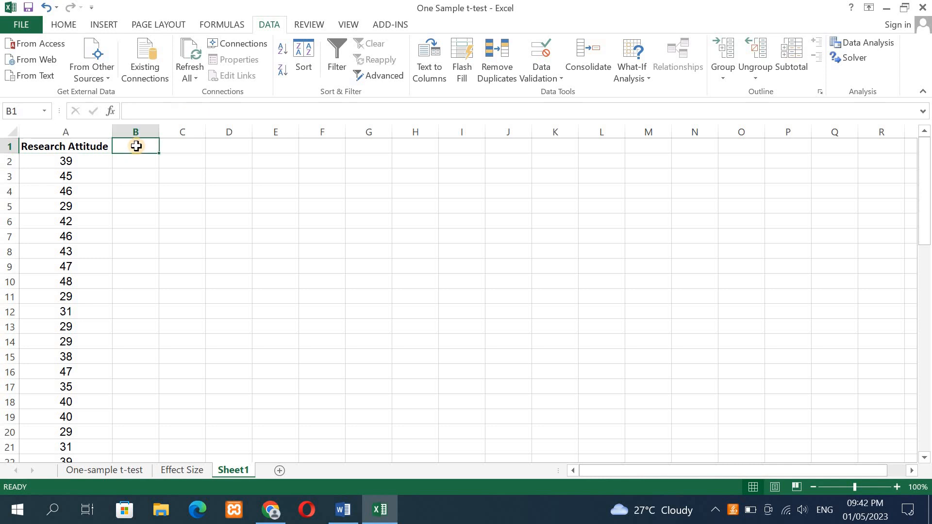
{"action": "type", "text": "Du"}
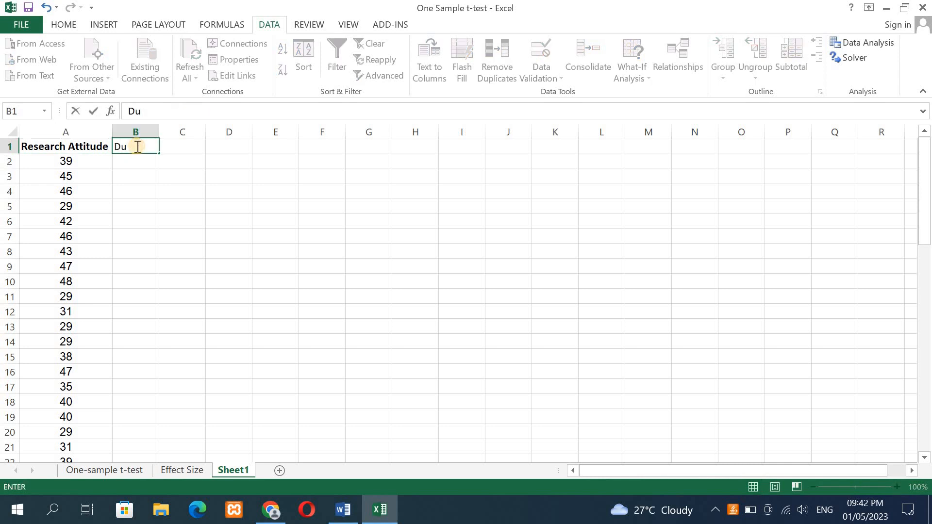
{"action": "type", "text": "mmy"}
Enter 0 in each of the cells B2 through B7 under the Dummy heading
{"action": "left_click", "coordinate": [133, 161]}
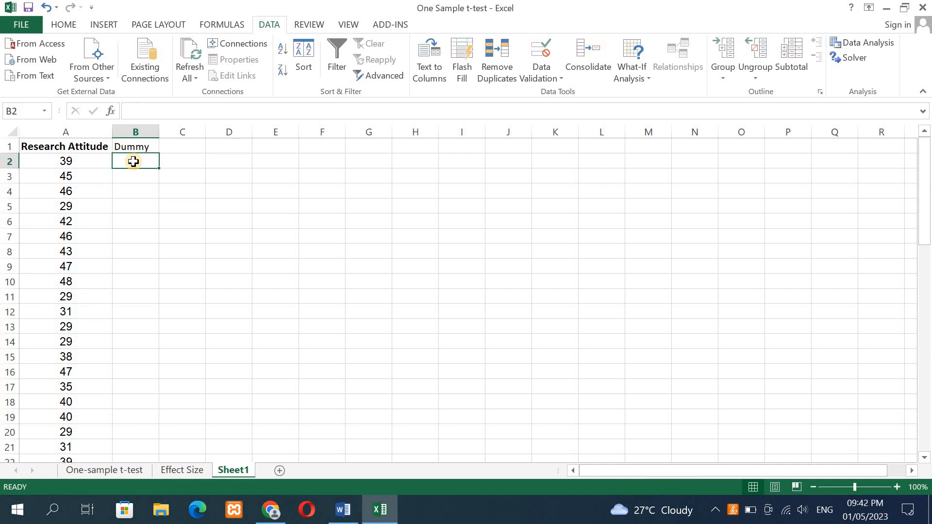
{"action": "type", "text": "0"}
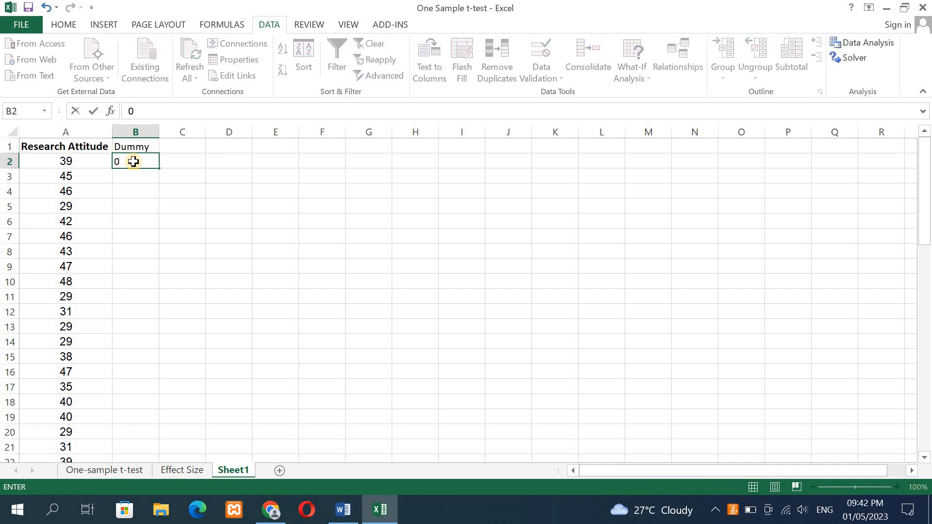
{"action": "key", "text": "Return"}
{"action": "type", "text": "0"}
{"action": "key", "text": "ctrl+Return"}
{"action": "key", "text": "Return"}
{"action": "type", "text": "0"}
{"action": "key", "text": "Return"}
{"action": "type", "text": "0"}
{"action": "key", "text": "Return"}
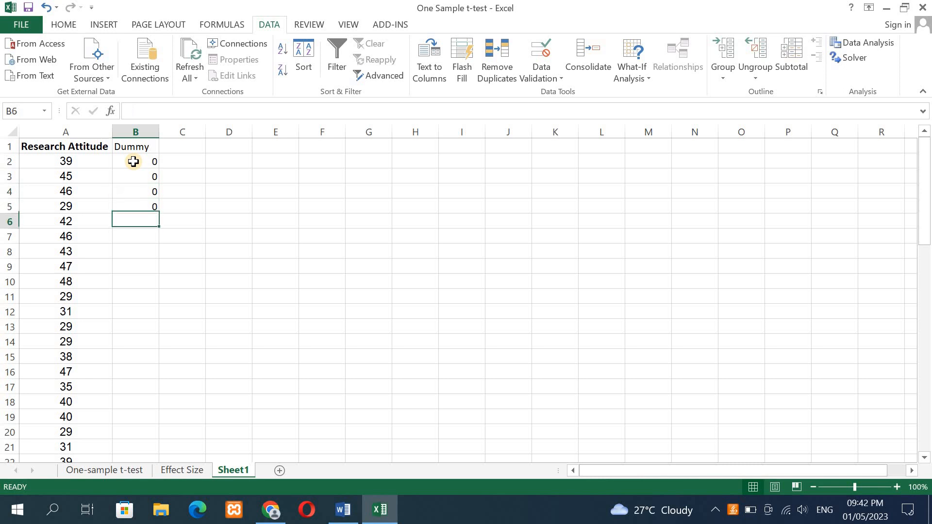
{"action": "type", "text": "0"}
{"action": "key", "text": "Return"}
{"action": "type", "text": "0"}
{"action": "key", "text": "Return"}
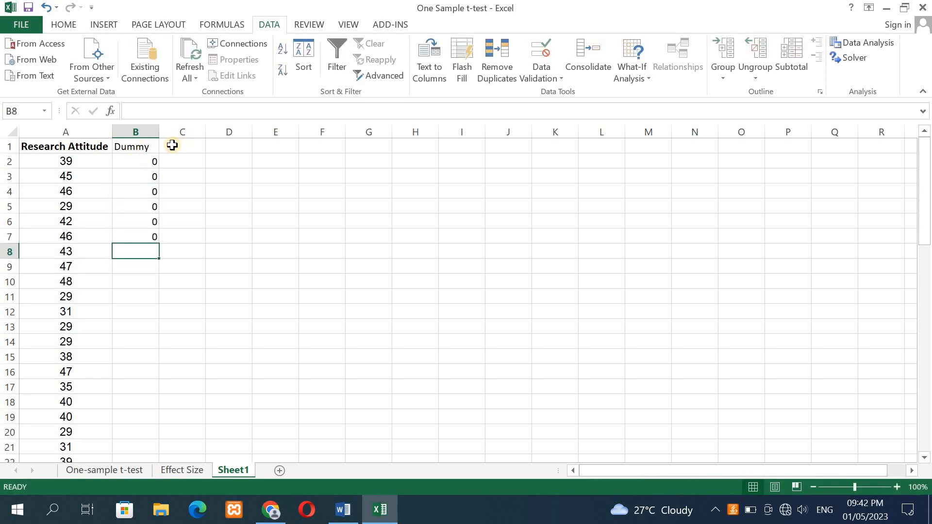
Make the Dummy heading in B1 bold and set its font size to 12
{"action": "left_click", "coordinate": [136, 146]}
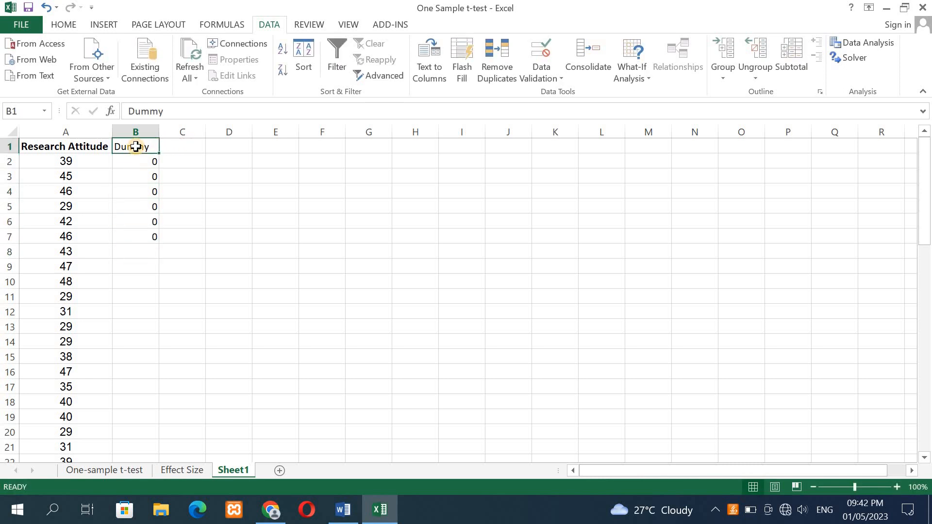
{"action": "left_click", "coordinate": [68, 23]}
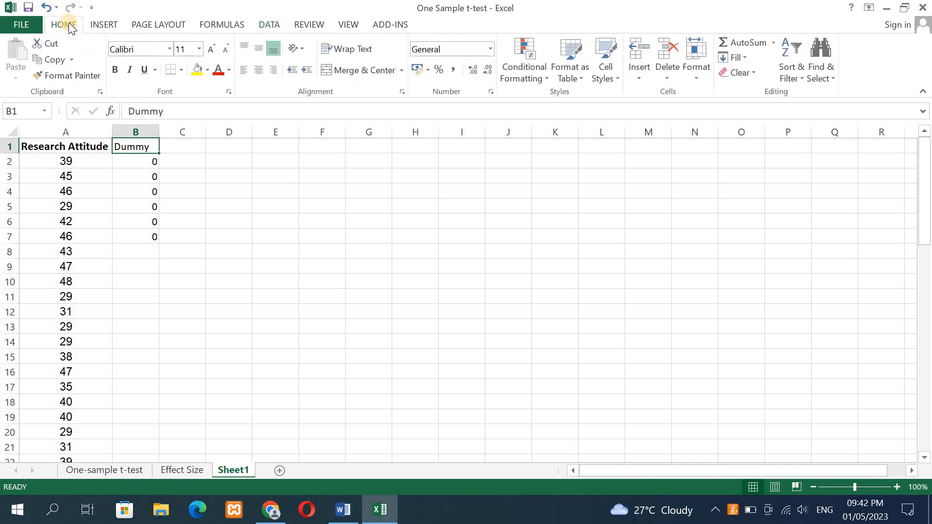
{"action": "left_click", "coordinate": [113, 70]}
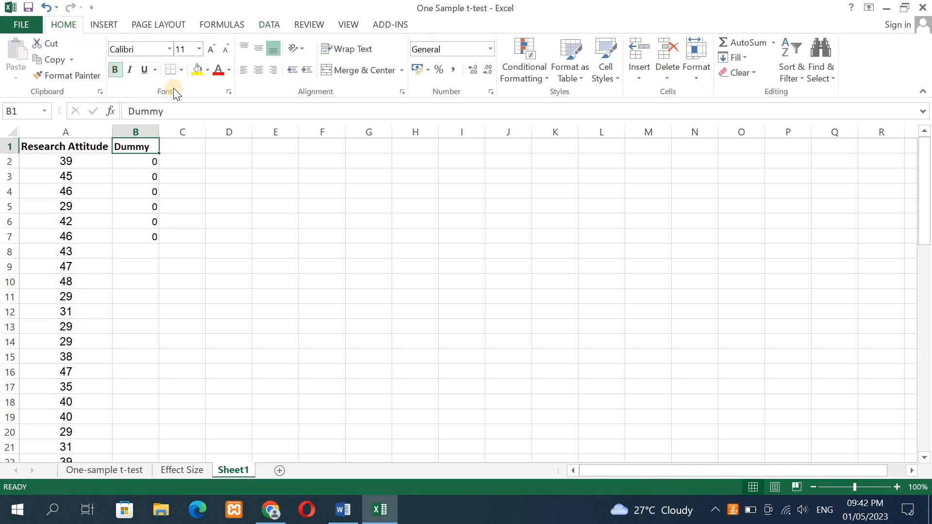
{"action": "left_click", "coordinate": [200, 51]}
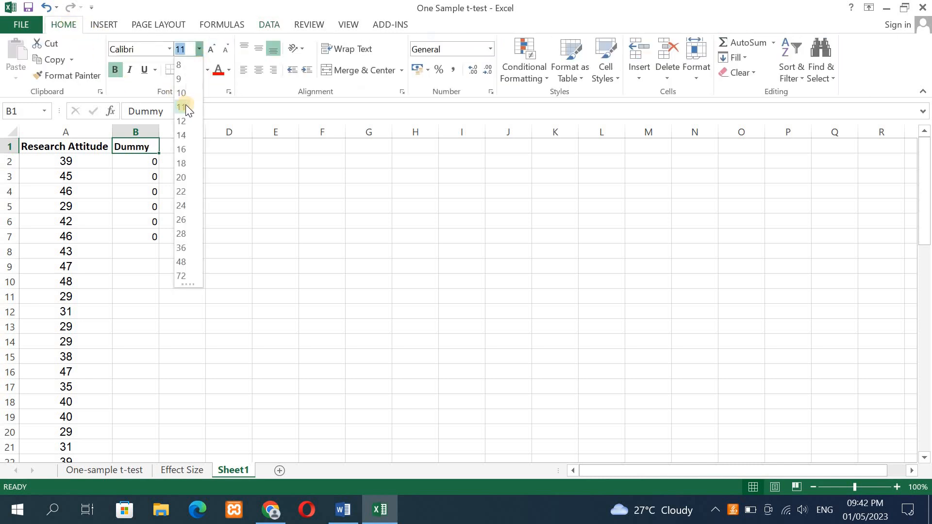
{"action": "left_click", "coordinate": [182, 121]}
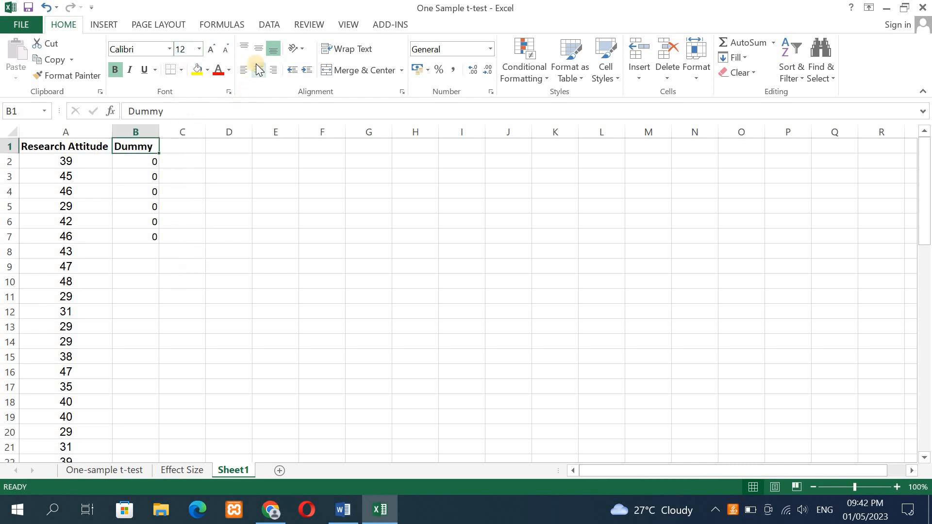
Center the Dummy heading horizontally and vertically, and center all of column B horizontally
{"action": "left_click", "coordinate": [258, 68]}
{"action": "left_click", "coordinate": [255, 50]}
{"action": "left_click", "coordinate": [138, 130]}
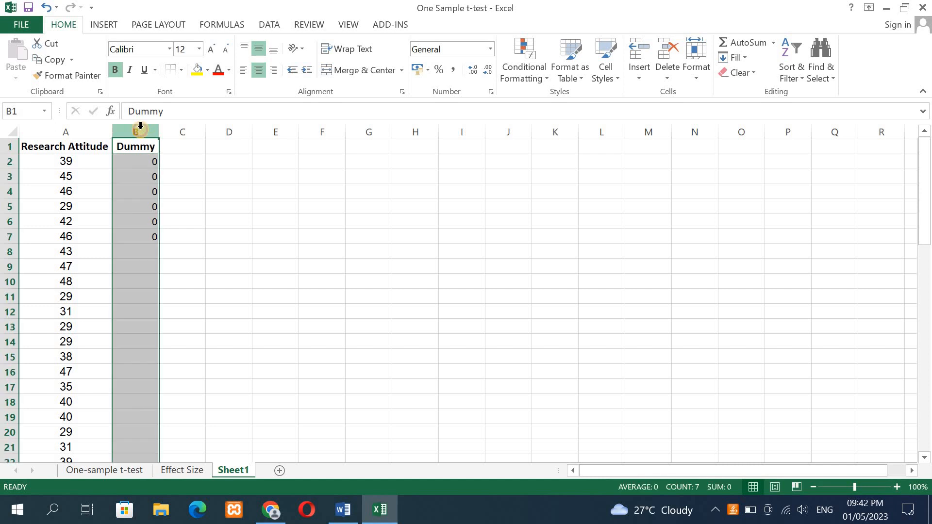
{"action": "left_click", "coordinate": [261, 69]}
{"action": "left_click", "coordinate": [261, 68]}
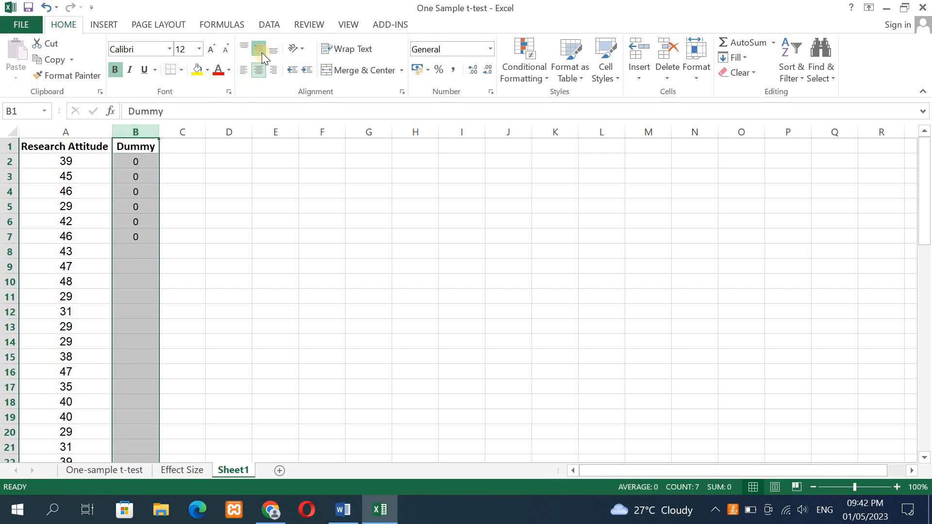
{"action": "left_click", "coordinate": [181, 191]}
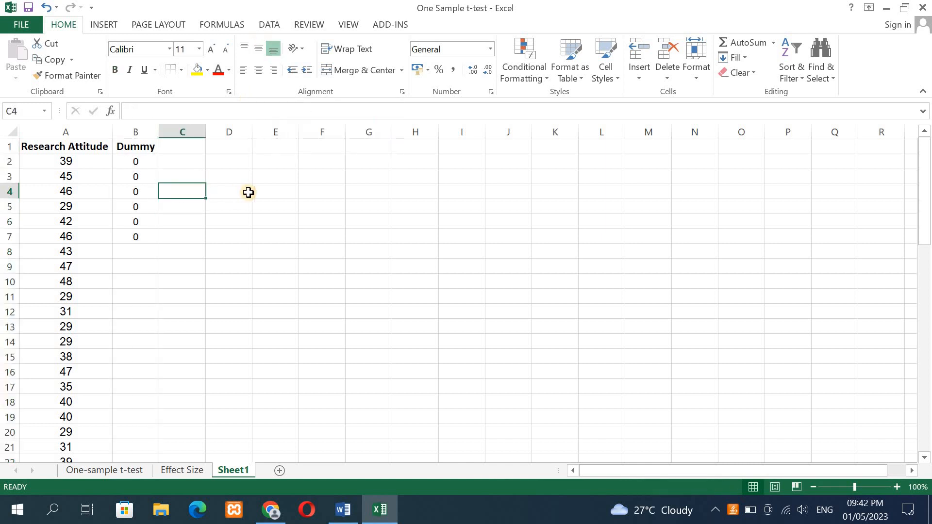
{"action": "left_click", "coordinate": [238, 181]}
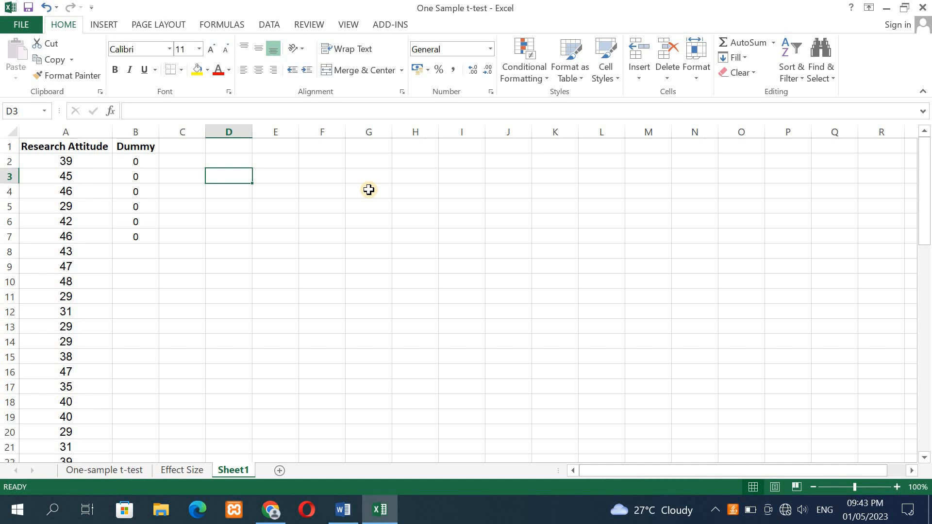
Start the t-Test: Two-Sample Assuming Unequal Variances analysis and set its Variable 1 Range to $A$1:$A$61
{"action": "left_click", "coordinate": [131, 160]}
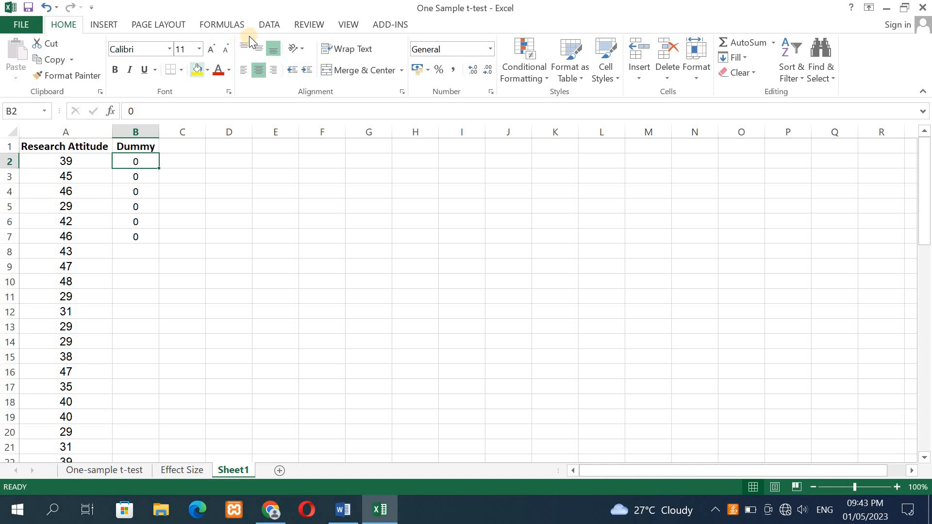
{"action": "left_click", "coordinate": [269, 28]}
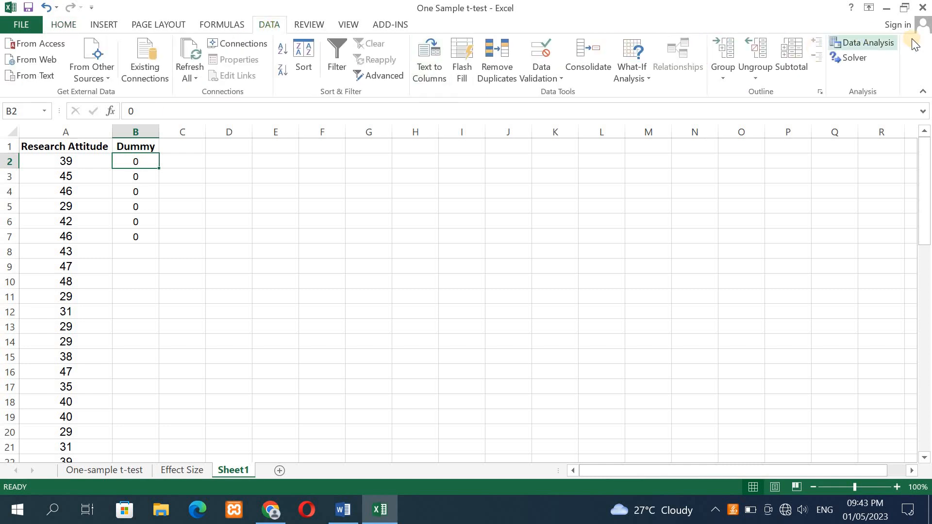
{"action": "left_click", "coordinate": [881, 42]}
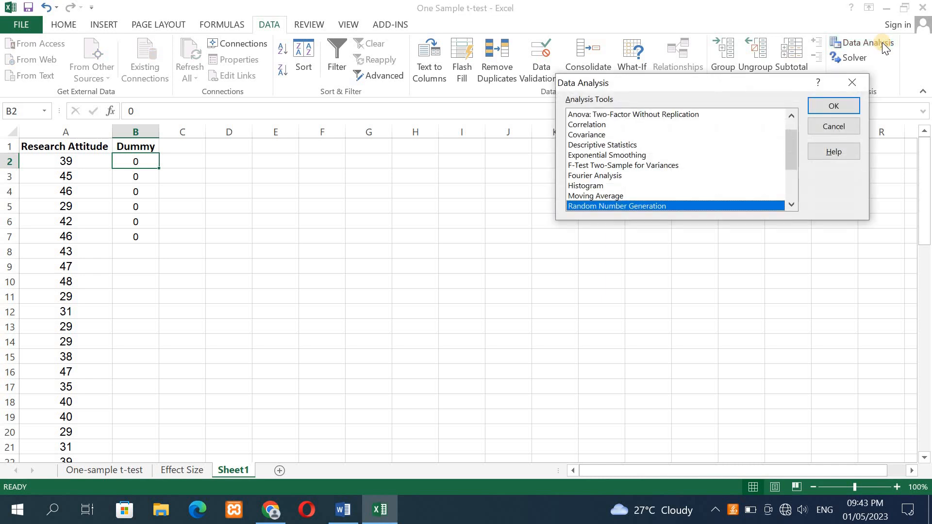
{"action": "left_click_drag", "start_coordinate": [791, 144], "coordinate": [789, 195]}
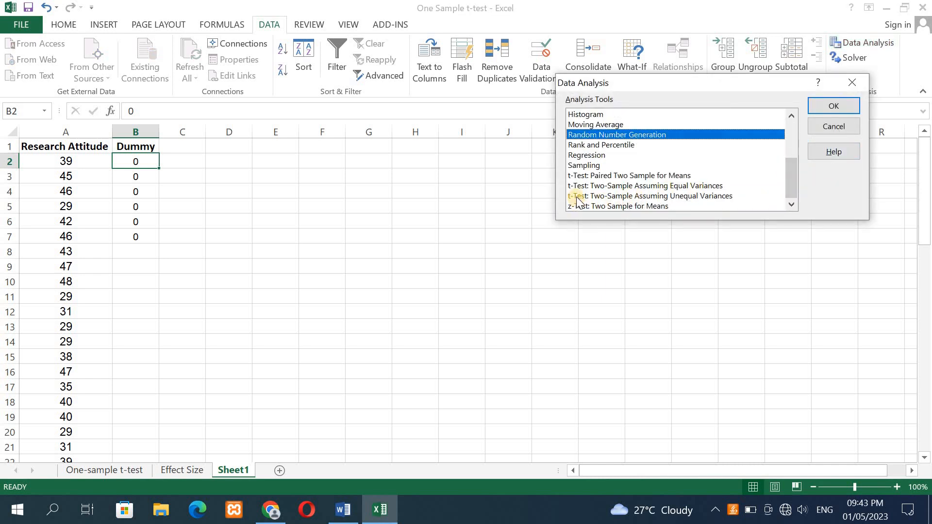
{"action": "left_click", "coordinate": [678, 199]}
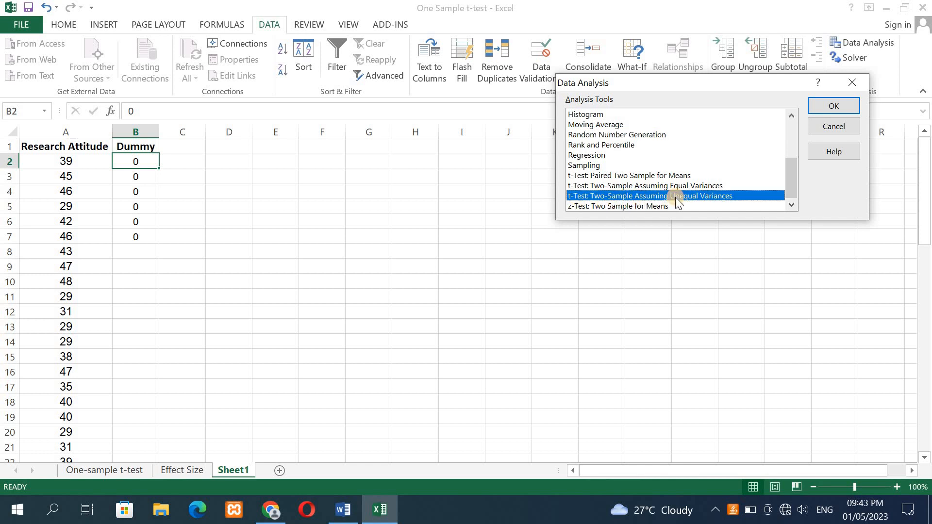
{"action": "left_click", "coordinate": [830, 106]}
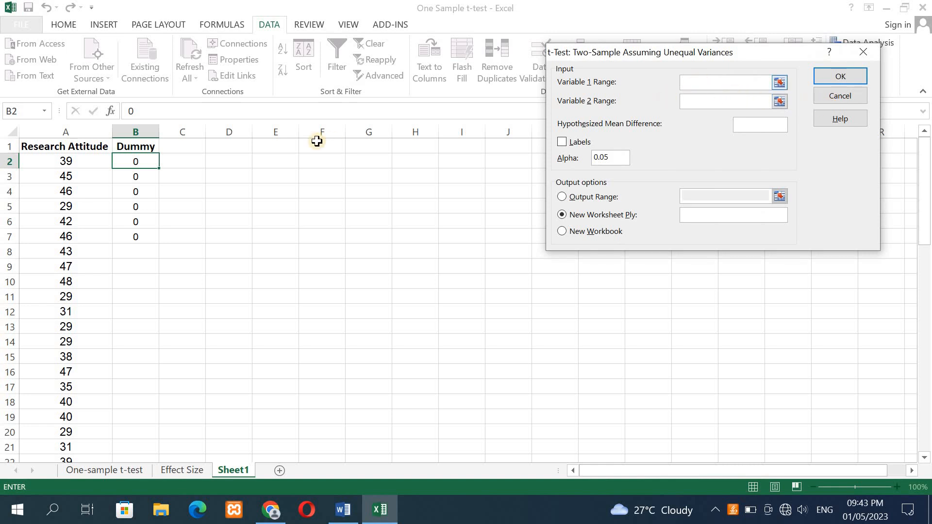
{"action": "left_click", "coordinate": [70, 149]}
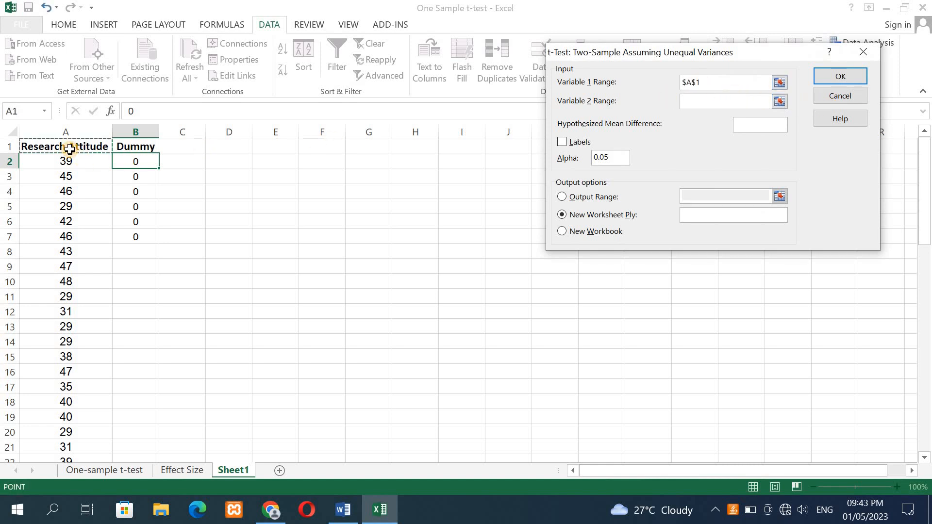
{"action": "left_click_drag", "start_coordinate": [71, 149], "coordinate": [71, 404]}
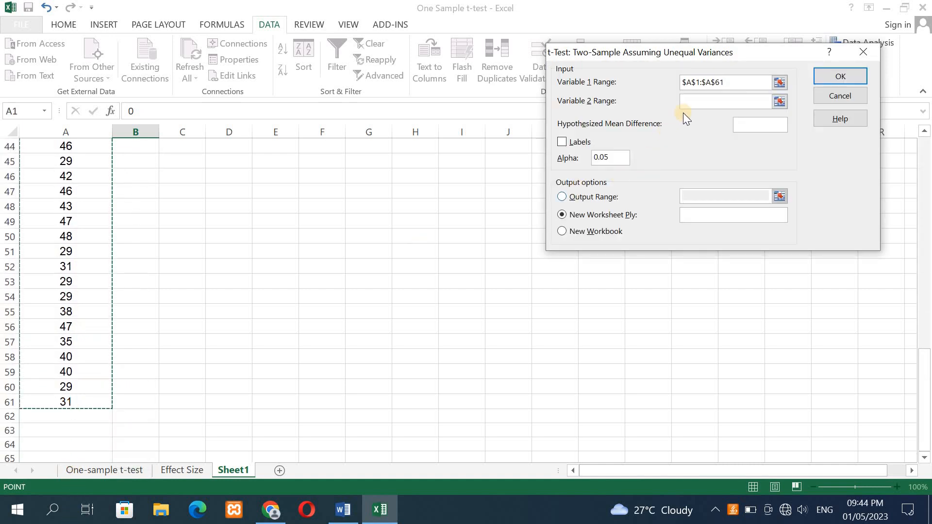
Set the Variable 2 Range of the t-test to the Dummy column, $B$1:$B$7
{"action": "left_click", "coordinate": [698, 101]}
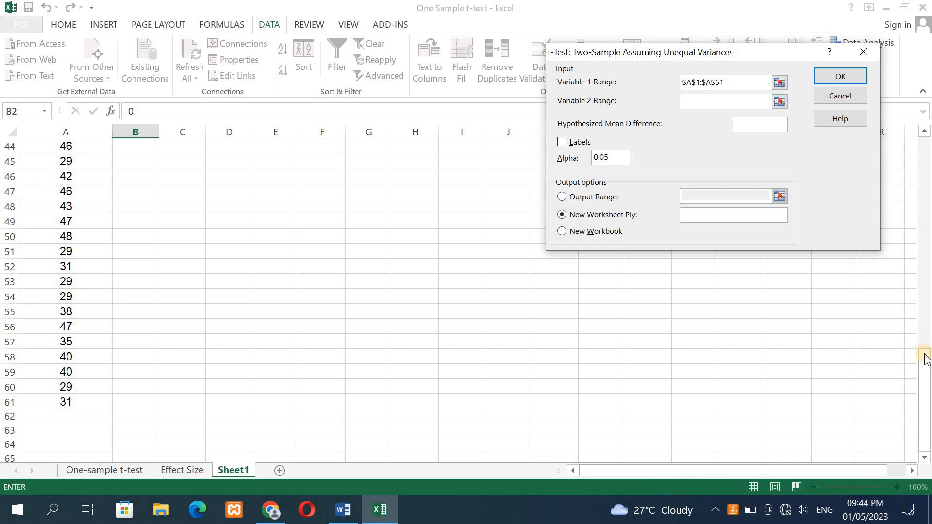
{"action": "left_click_drag", "start_coordinate": [925, 359], "coordinate": [924, 127]}
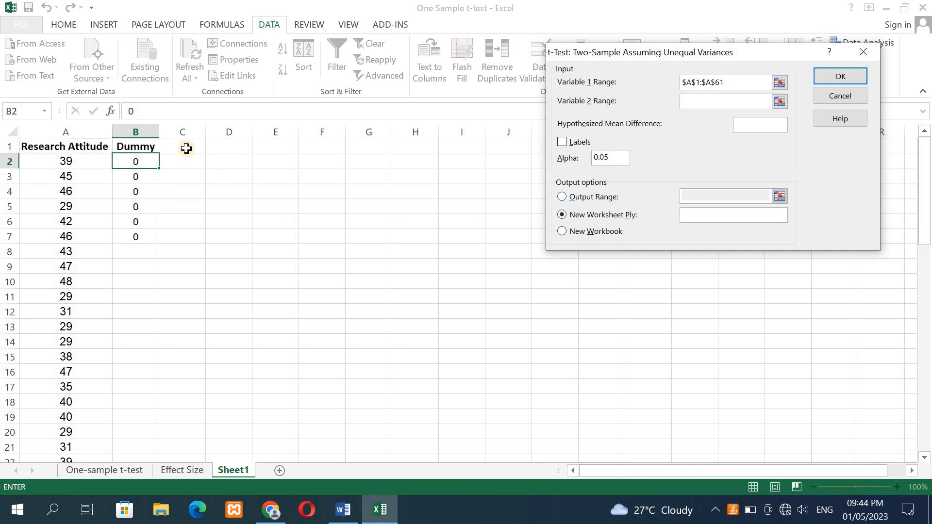
{"action": "left_click", "coordinate": [136, 146]}
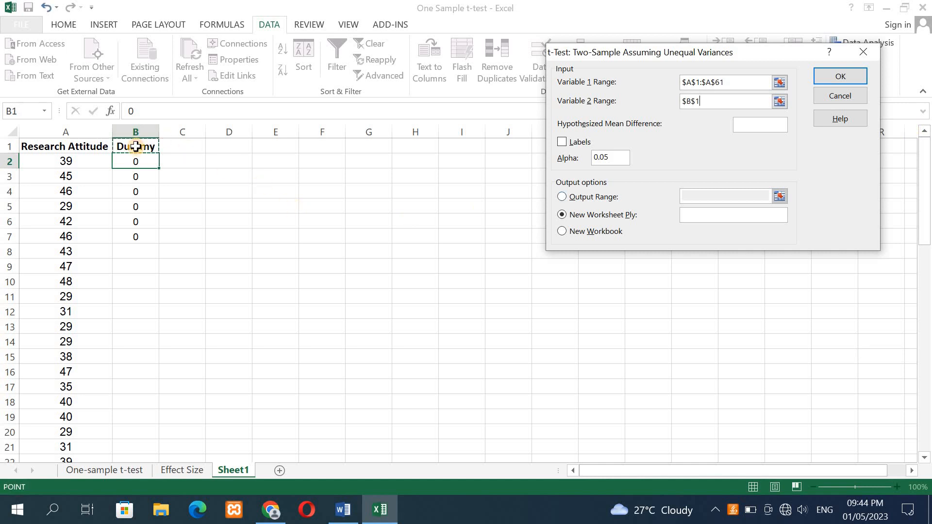
{"action": "left_click_drag", "start_coordinate": [136, 146], "coordinate": [141, 235]}
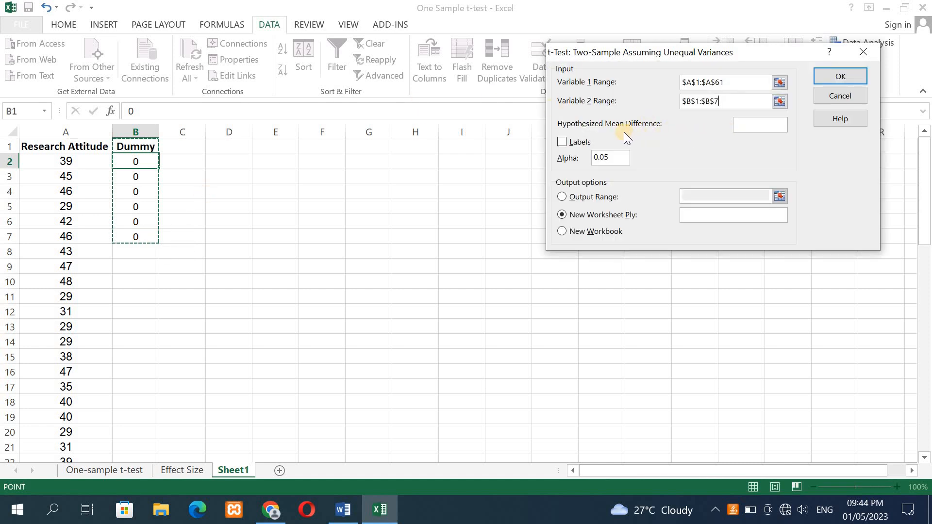
Set the hypothesized mean difference to 40 and mark the input ranges as including labels
{"action": "left_click", "coordinate": [746, 124]}
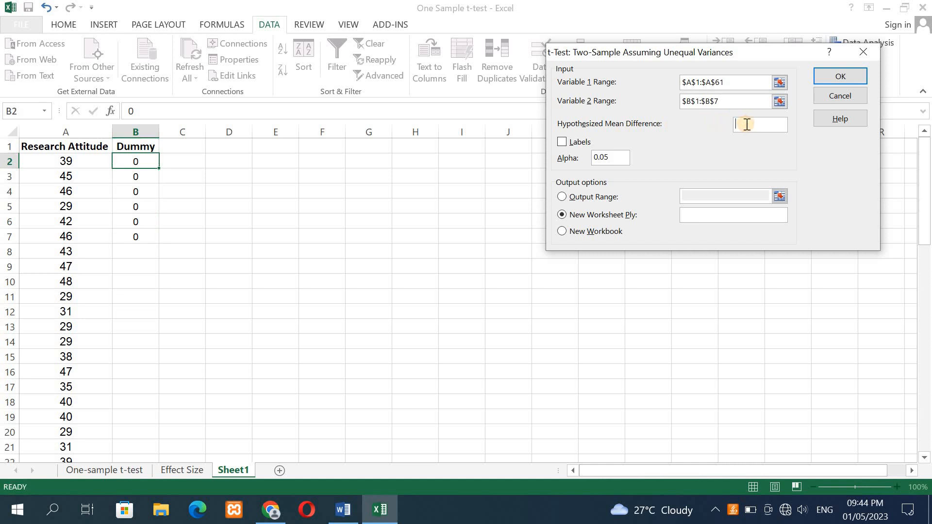
{"action": "type", "text": "40"}
{"action": "left_click", "coordinate": [563, 142]}
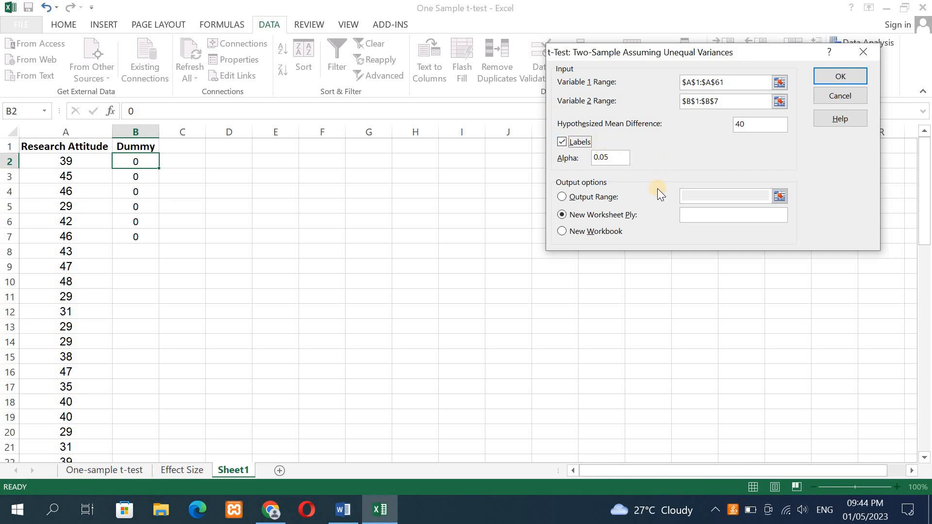
Direct the t-test output to the range starting at $F$2 on the current sheet and run the analysis
{"action": "left_click", "coordinate": [561, 196]}
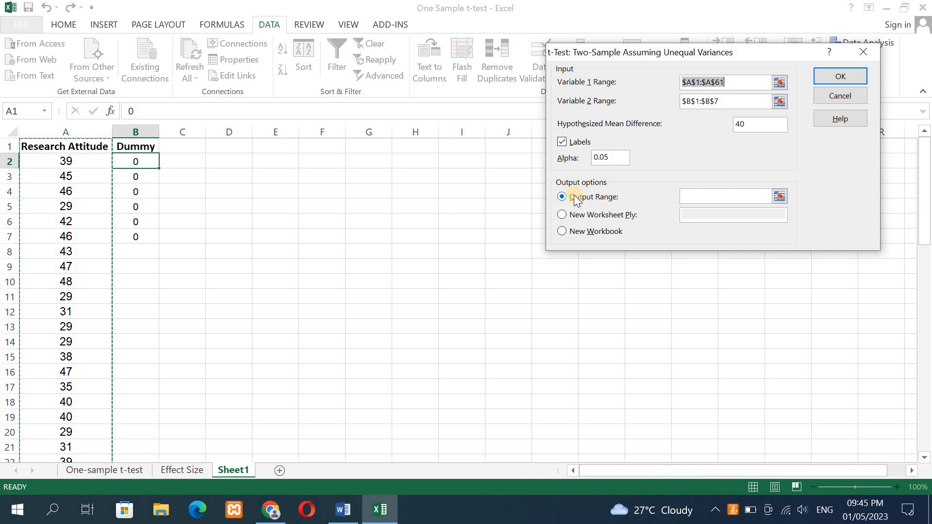
{"action": "left_click", "coordinate": [780, 196]}
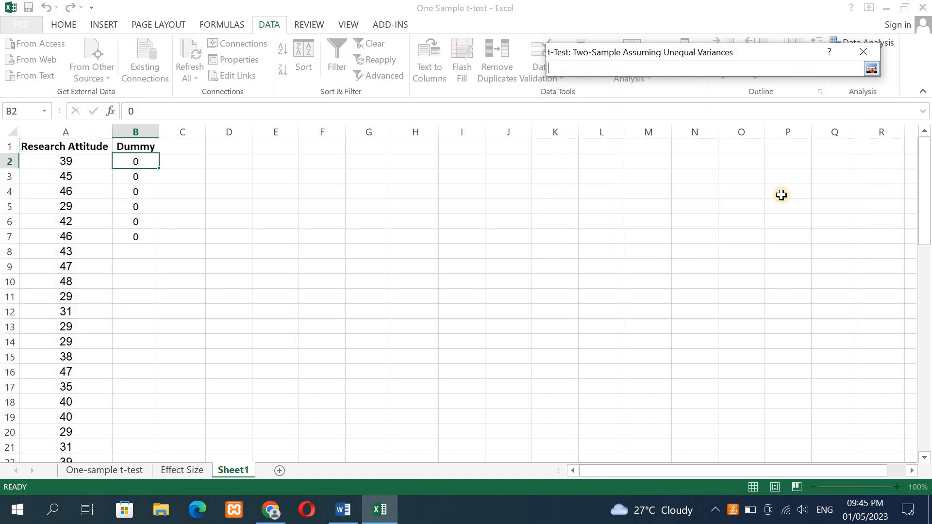
{"action": "left_click", "coordinate": [319, 166]}
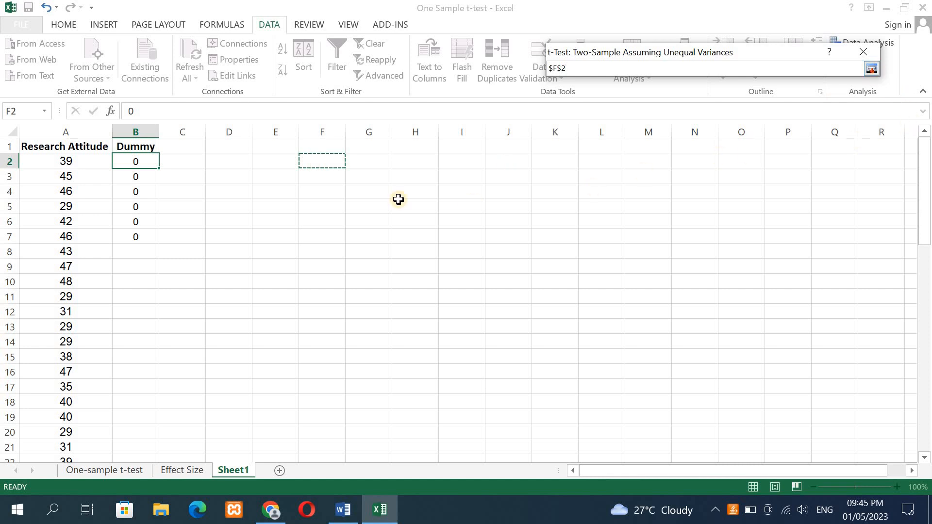
{"action": "left_click", "coordinate": [872, 67]}
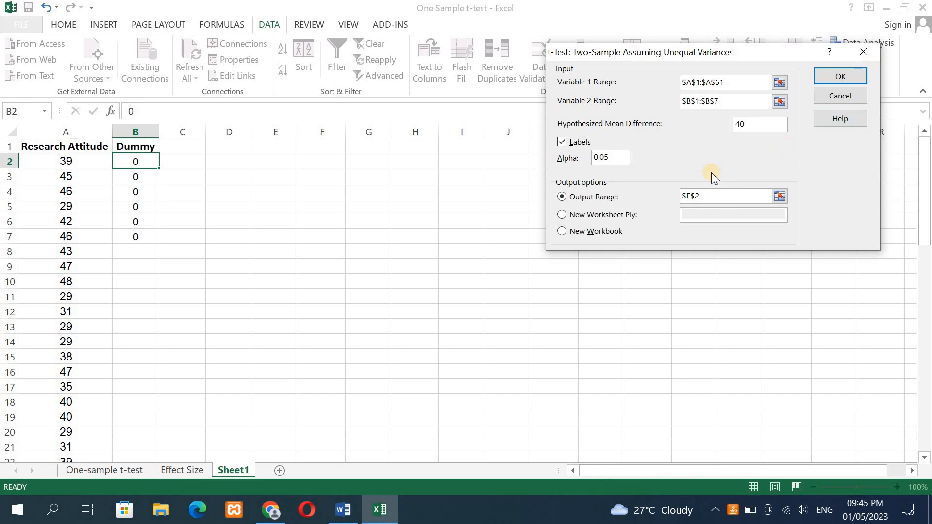
{"action": "left_click", "coordinate": [833, 77]}
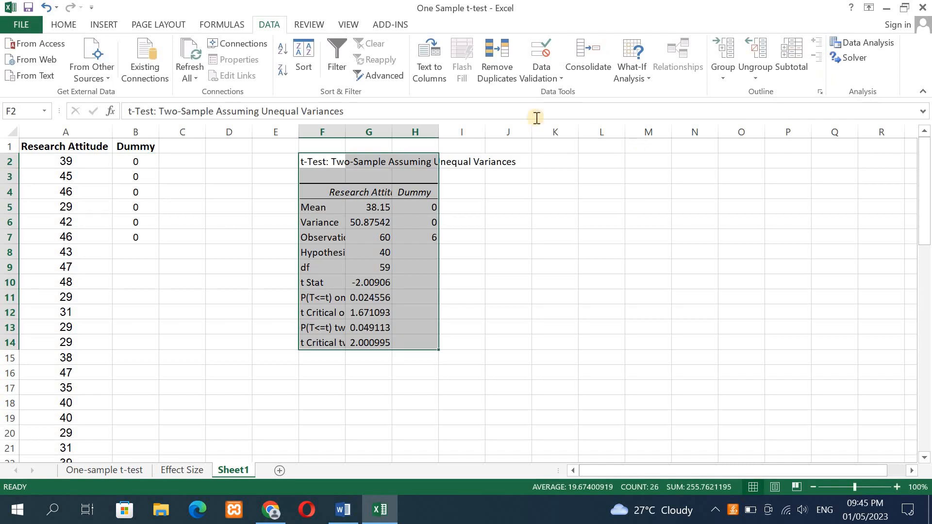
Widen the result table's columns F and G to fit their contents and clear the Dummy results from column H
{"action": "left_click_drag", "start_coordinate": [345, 130], "coordinate": [620, 130]}
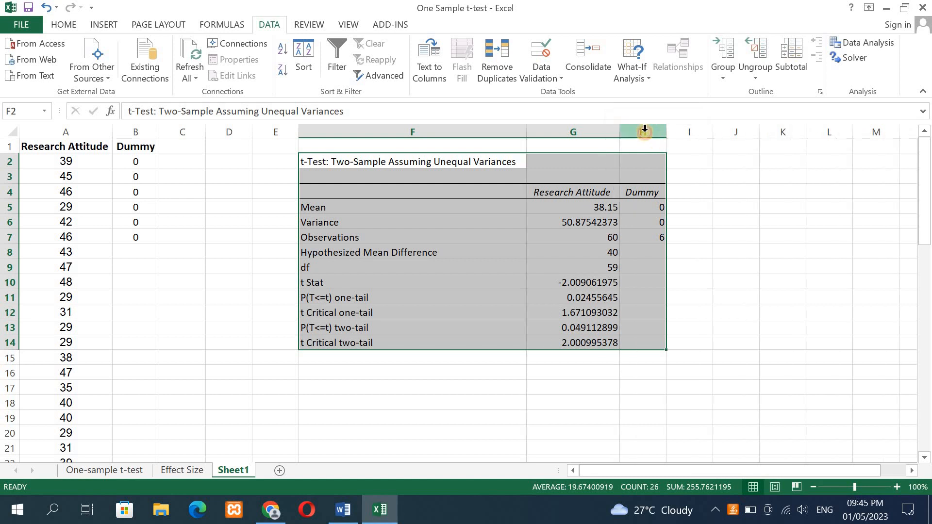
{"action": "left_click", "coordinate": [645, 130]}
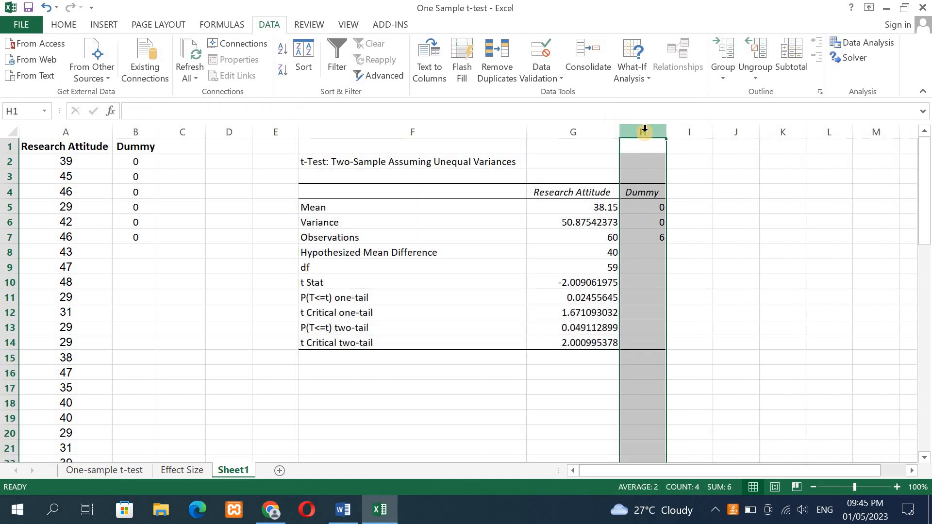
{"action": "right_click", "coordinate": [645, 130]}
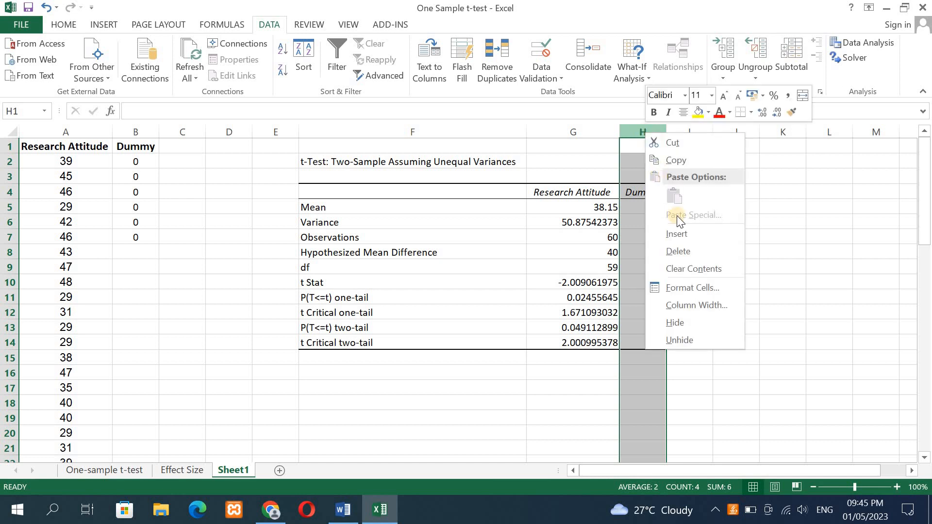
{"action": "key", "text": "Escape"}
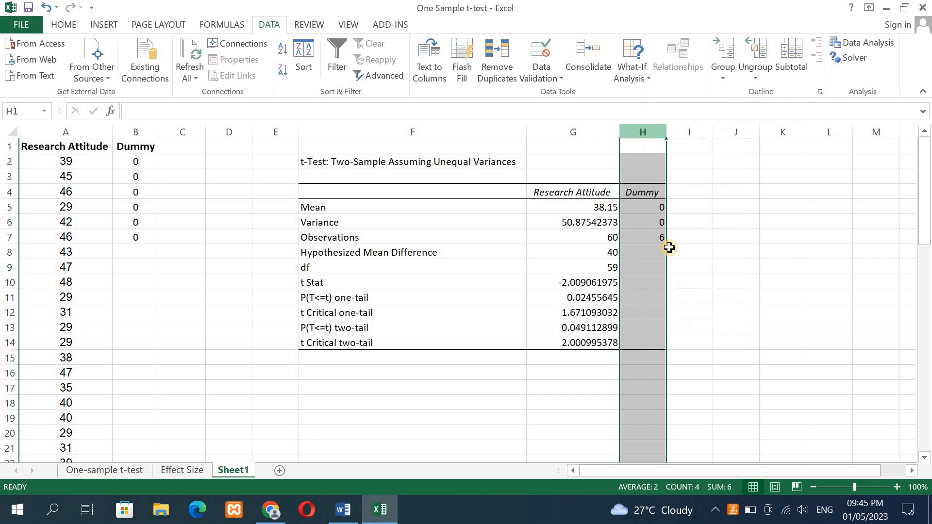
{"action": "key", "text": "Delete"}
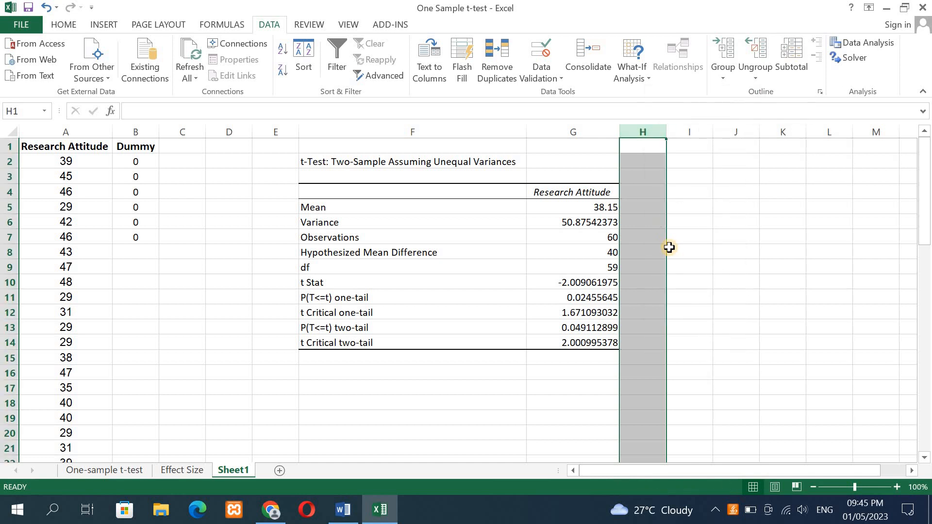
Change the result table's title in F2 to "t-Test: One-Sample Assuming Unequal Variances"
{"action": "left_click", "coordinate": [347, 165]}
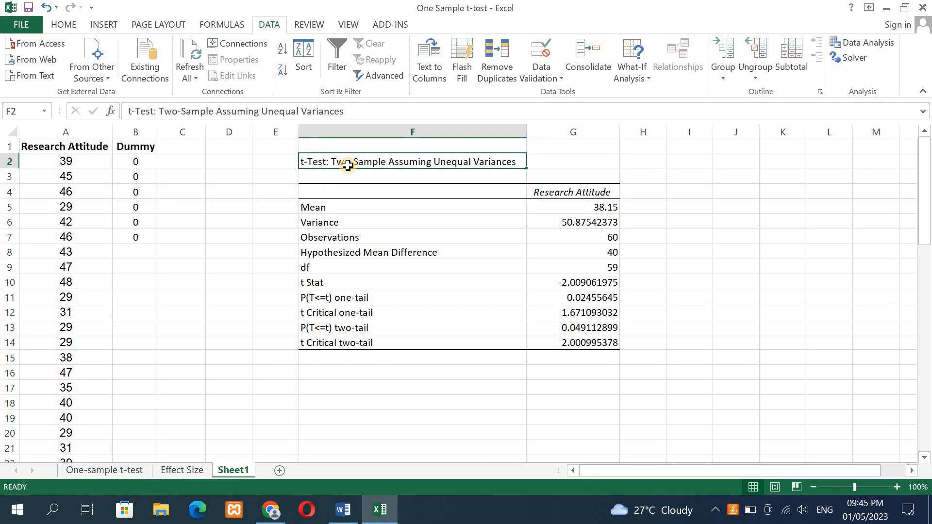
{"action": "left_click", "coordinate": [176, 112]}
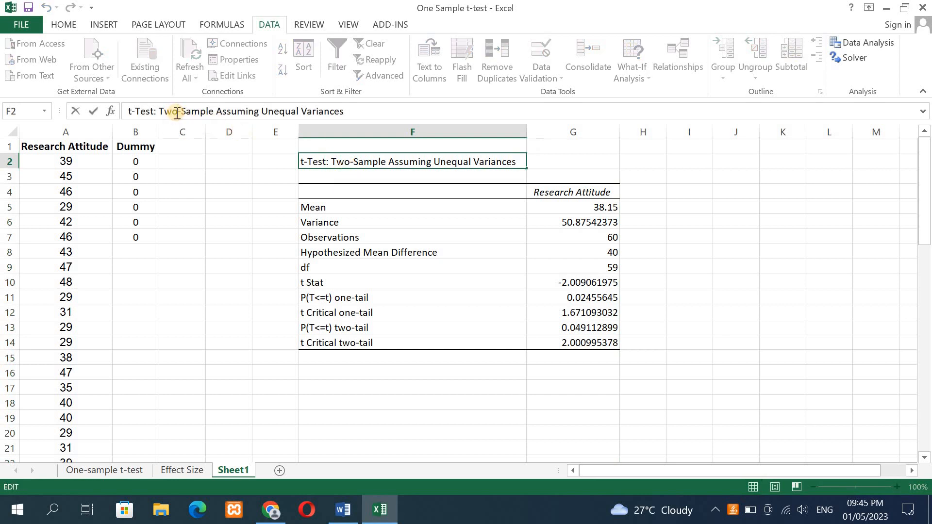
{"action": "key", "text": "BackSpace"}
{"action": "key", "text": "BackSpace"}
{"action": "key", "text": "BackSpace"}
{"action": "type", "text": "O"}
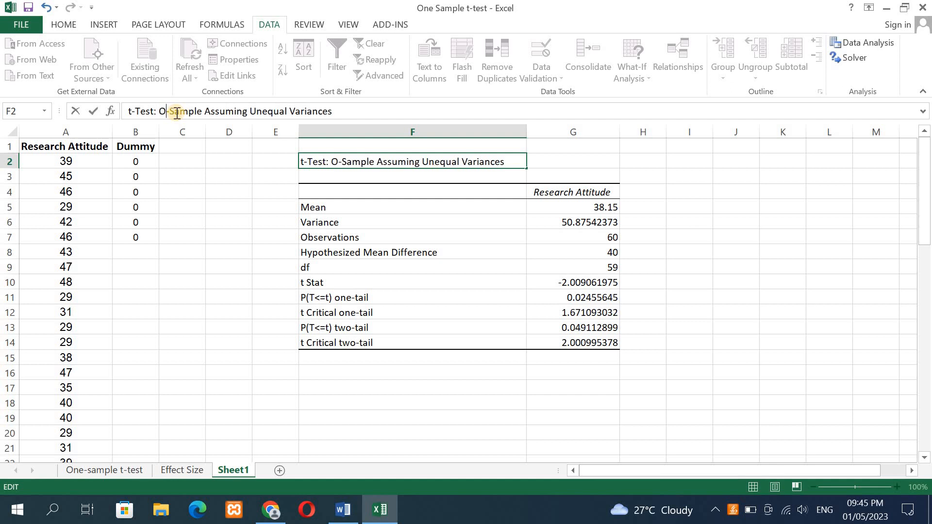
{"action": "type", "text": "ne"}
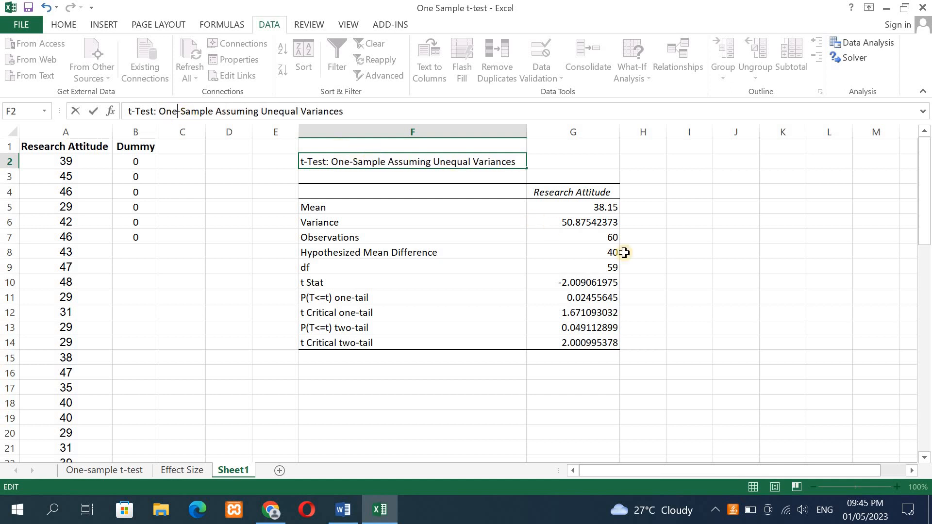
{"action": "left_click", "coordinate": [659, 294]}
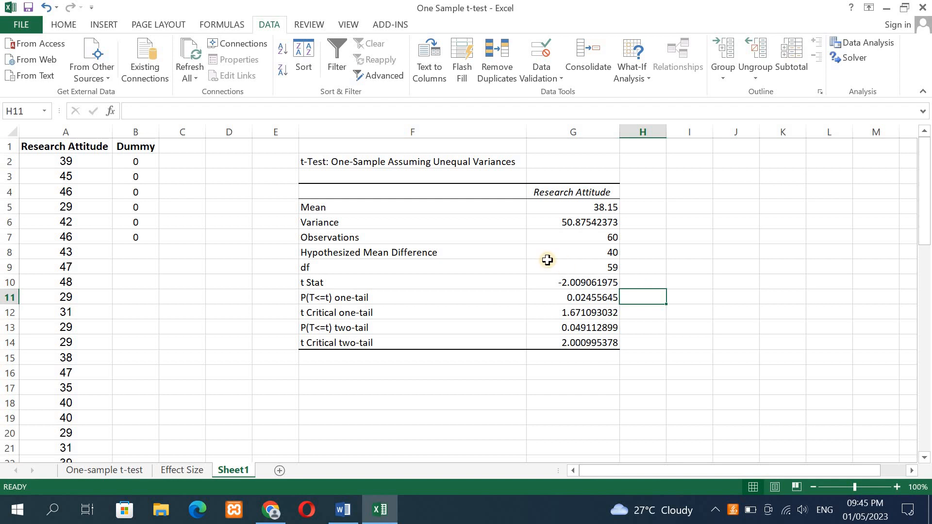
Highlight the two-tail P value in cell G13 with a yellow fill
{"action": "left_click", "coordinate": [339, 207]}
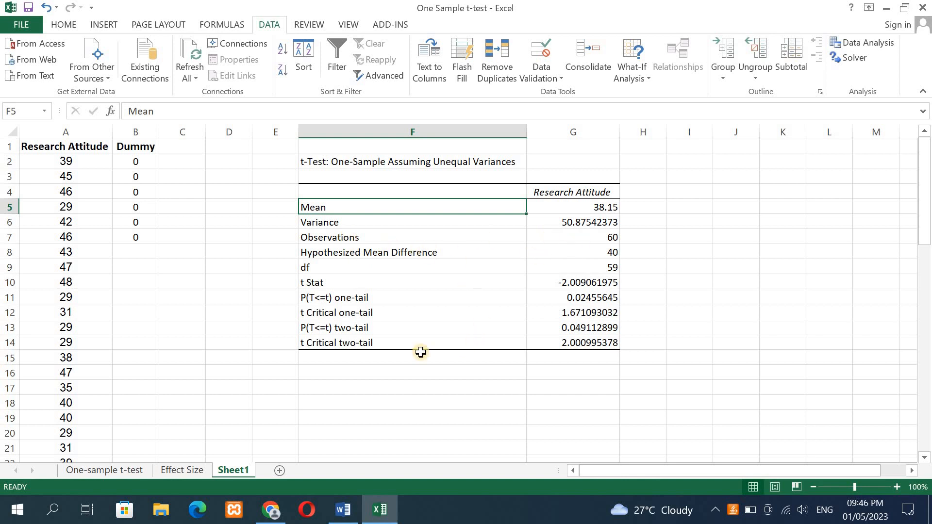
{"action": "left_click", "coordinate": [338, 329]}
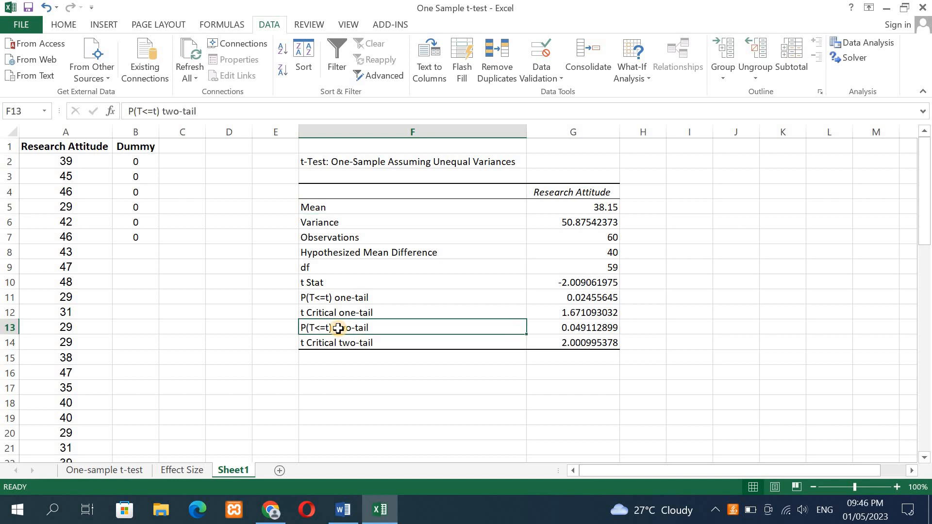
{"action": "left_click", "coordinate": [572, 329]}
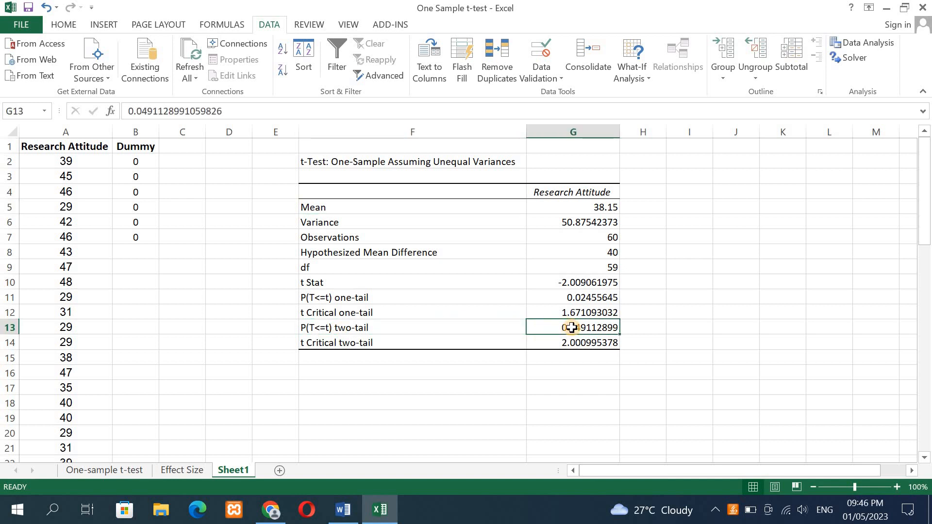
{"action": "left_click", "coordinate": [69, 24]}
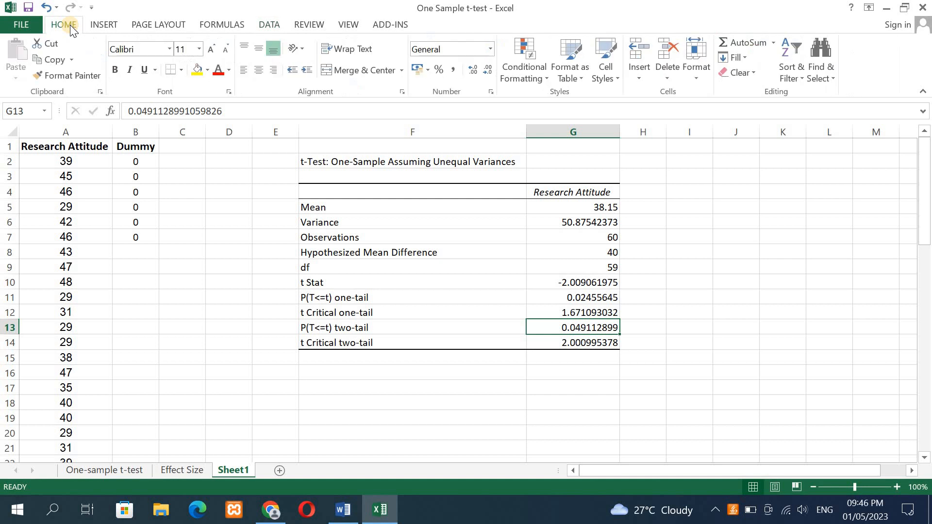
{"action": "left_click", "coordinate": [196, 69]}
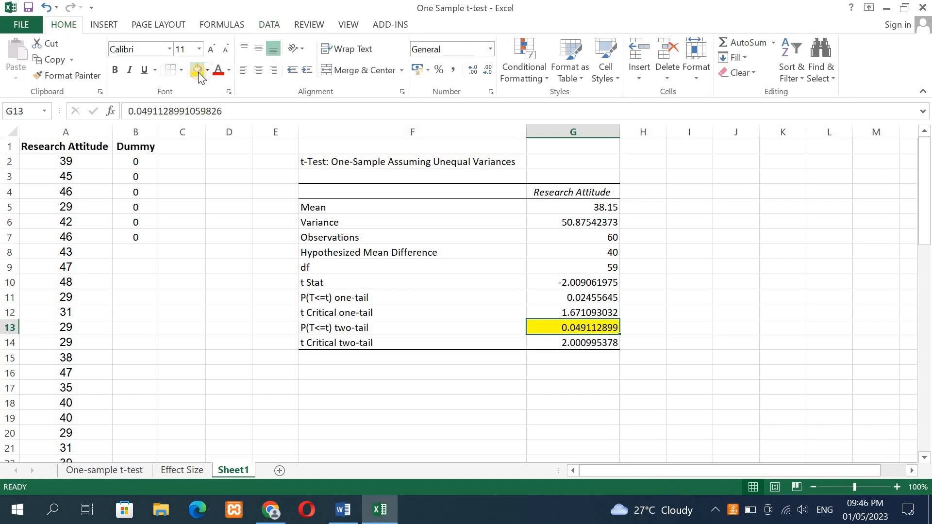
{"action": "left_click", "coordinate": [706, 325]}
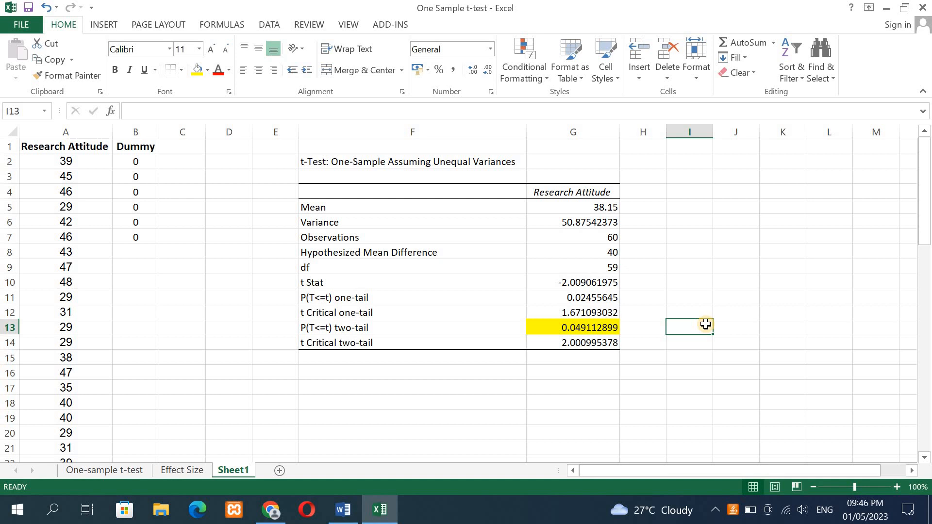
Switch to the Word document and compare its research objective and hypotheses with the t-test results in Excel
{"action": "left_click", "coordinate": [348, 516]}
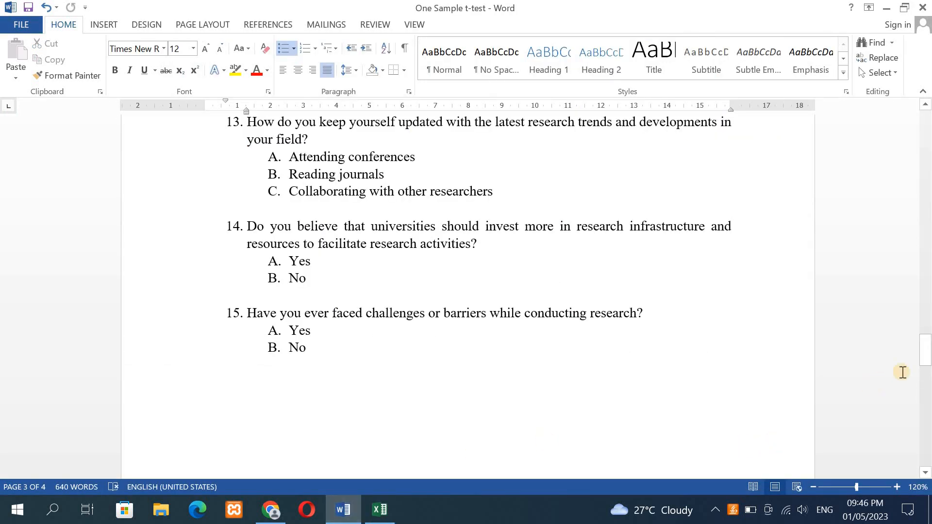
{"action": "left_click_drag", "start_coordinate": [925, 348], "coordinate": [922, 136]}
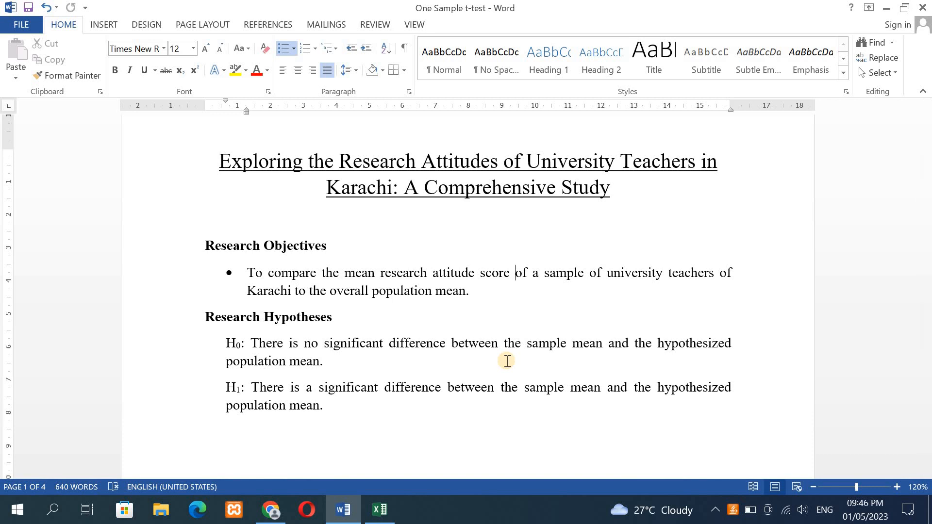
{"action": "left_click", "coordinate": [383, 510]}
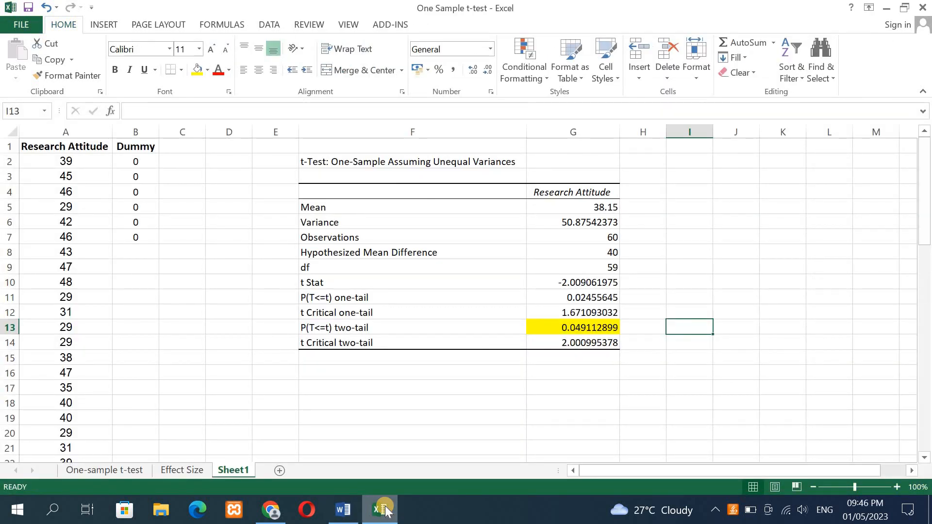
{"action": "left_click", "coordinate": [384, 510]}
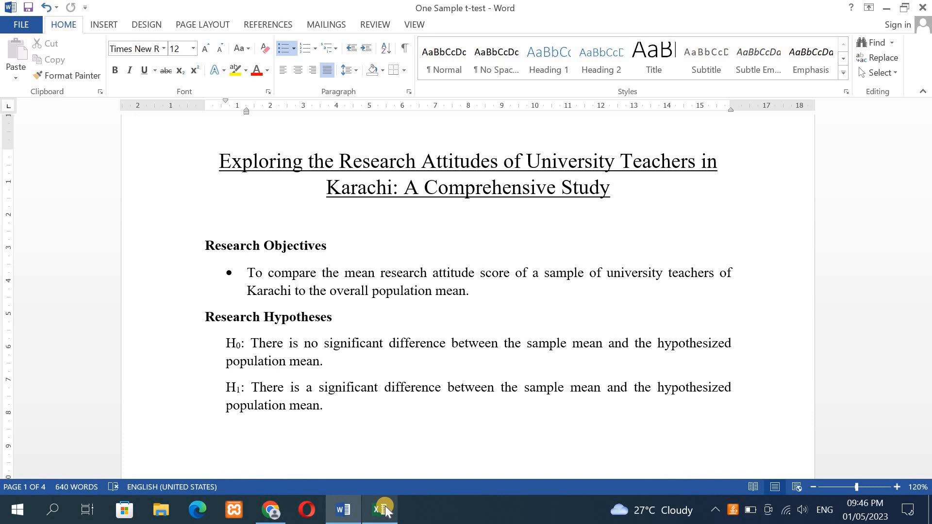
{"action": "left_click", "coordinate": [381, 510]}
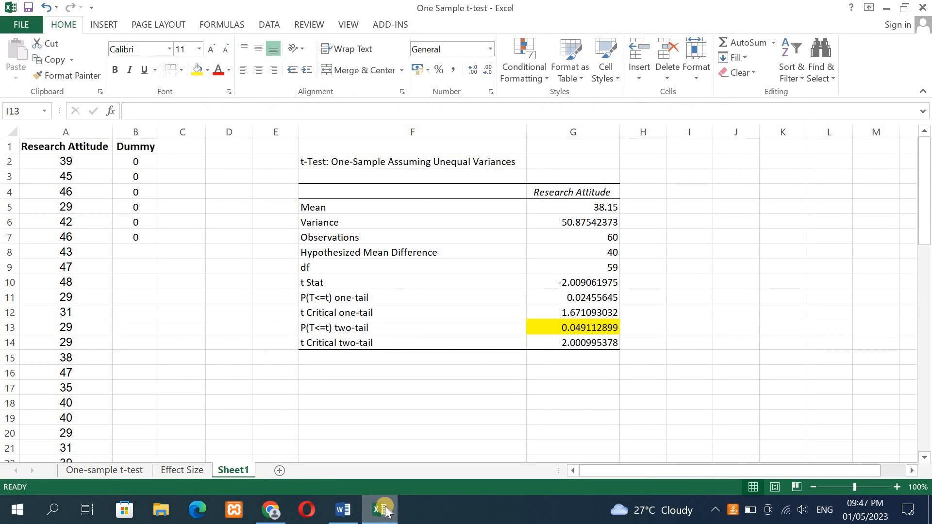
{"action": "left_click", "coordinate": [386, 511]}
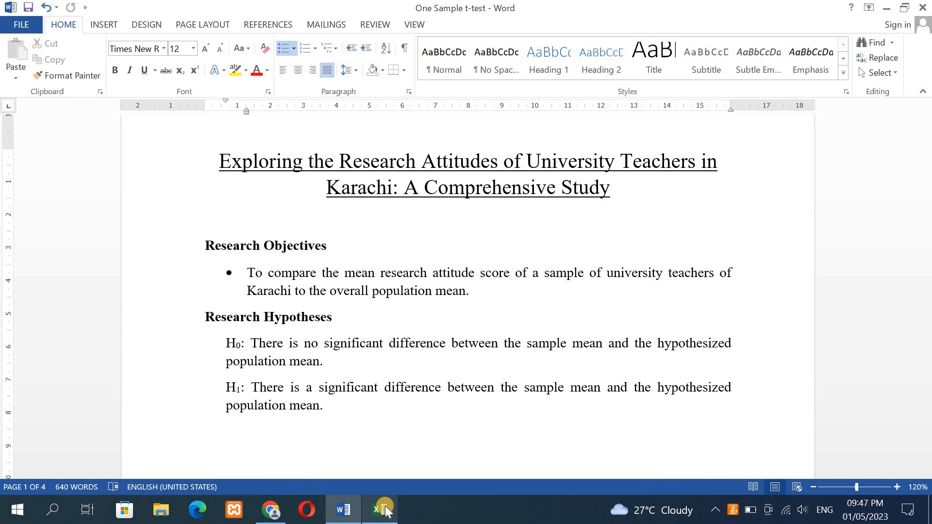
{"action": "left_click", "coordinate": [383, 510]}
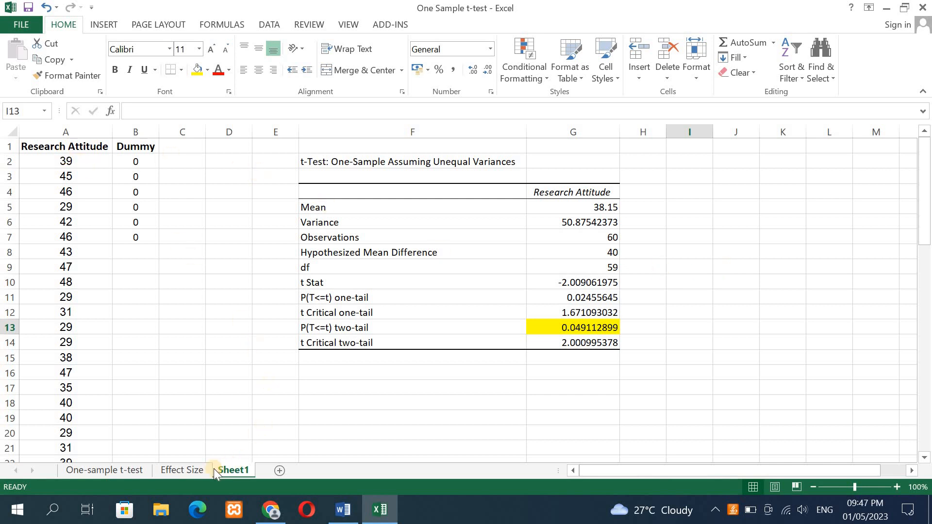
Open the Effect Size worksheet to examine the Cohen's d formula and effect size thresholds
{"action": "left_click", "coordinate": [186, 471]}
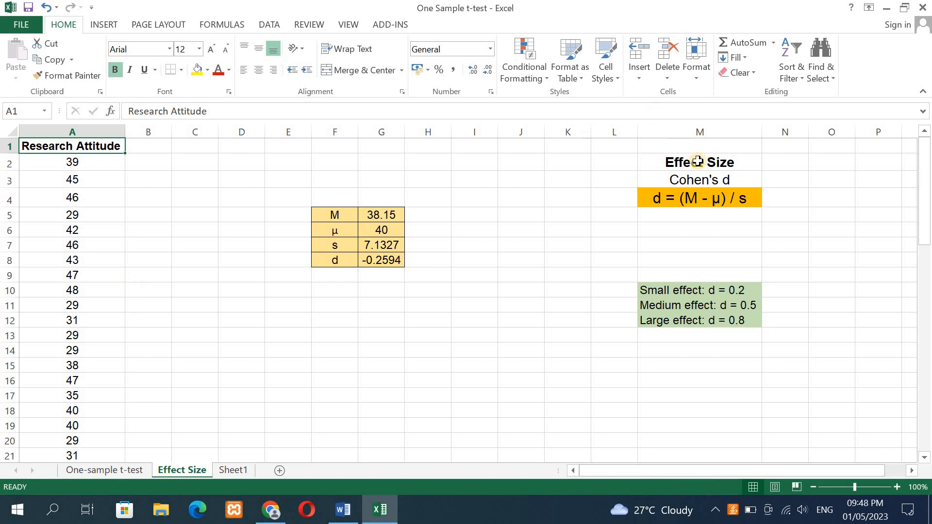
Examine the Cohen's d formula and the cells of the M, μ, s and d table in F5:G8
{"action": "left_click", "coordinate": [696, 180]}
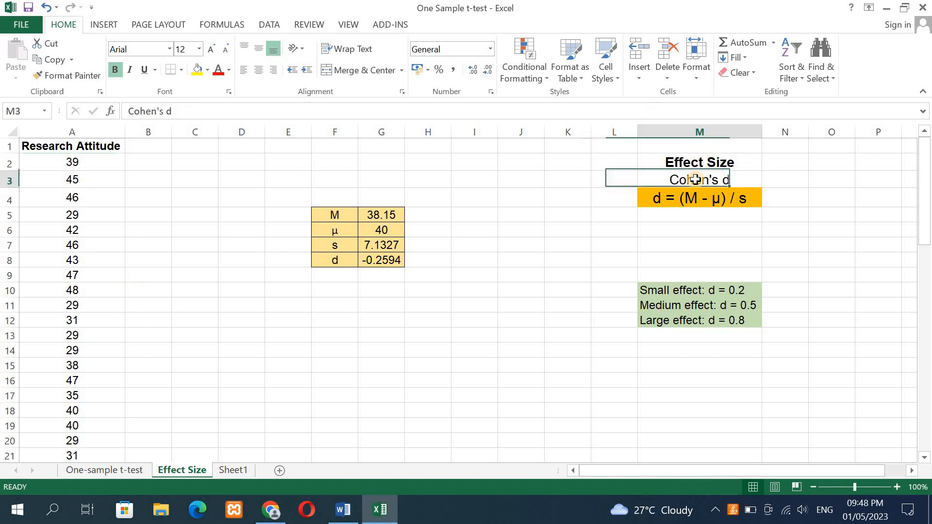
{"action": "left_click", "coordinate": [659, 200]}
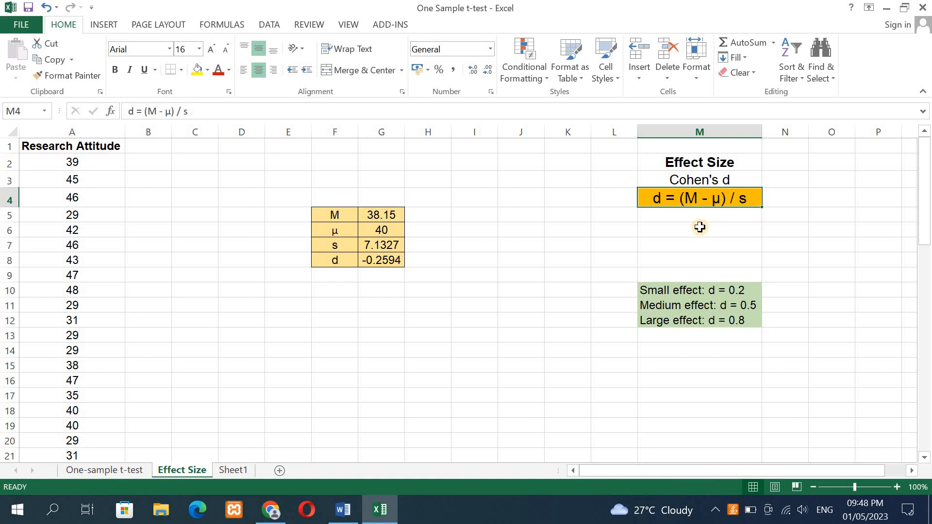
{"action": "left_click", "coordinate": [66, 148]}
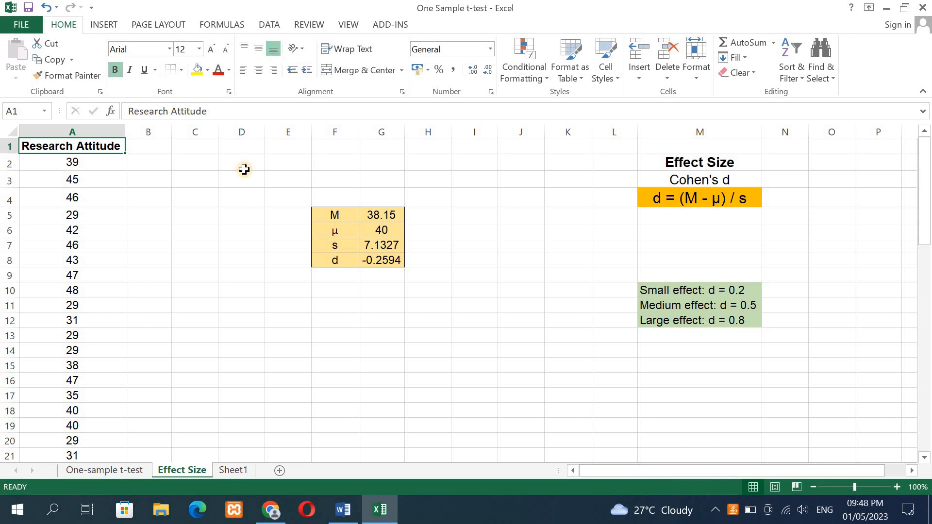
{"action": "left_click", "coordinate": [370, 216]}
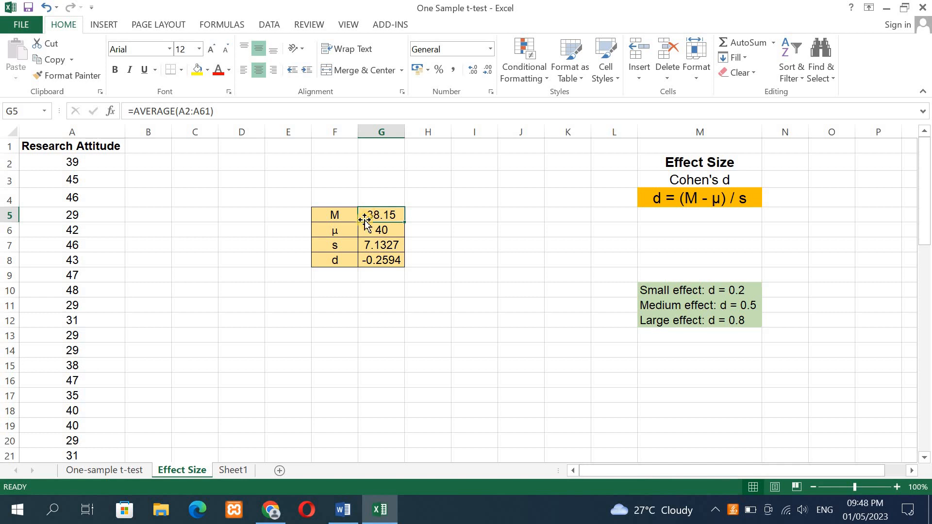
{"action": "left_click", "coordinate": [342, 232]}
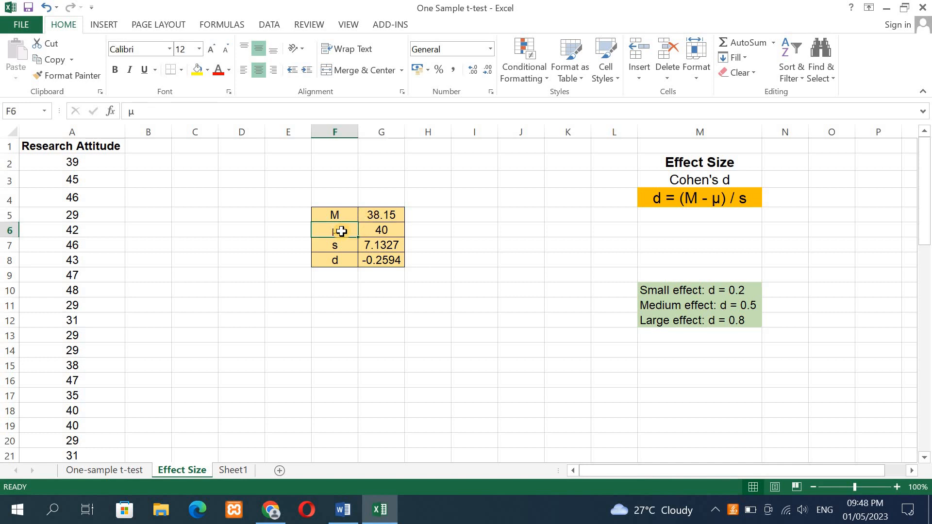
{"action": "left_click", "coordinate": [392, 231]}
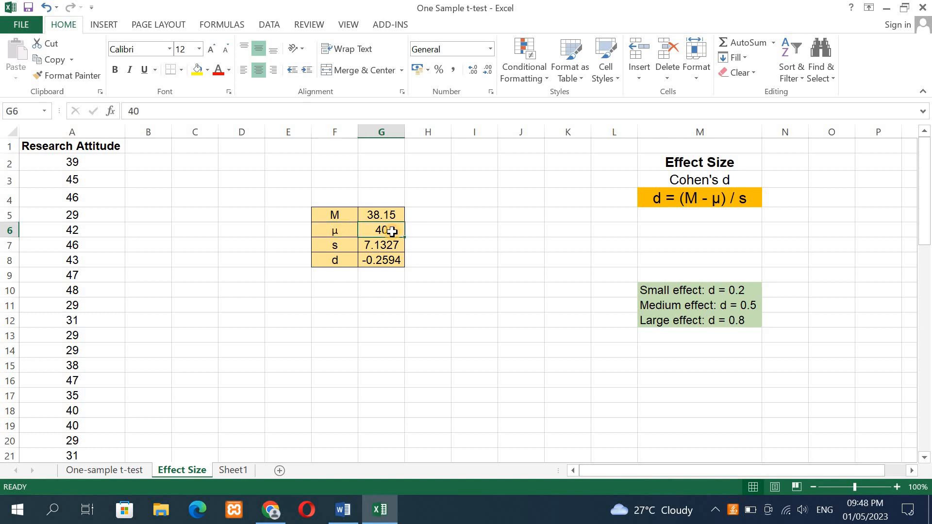
{"action": "left_click", "coordinate": [342, 247]}
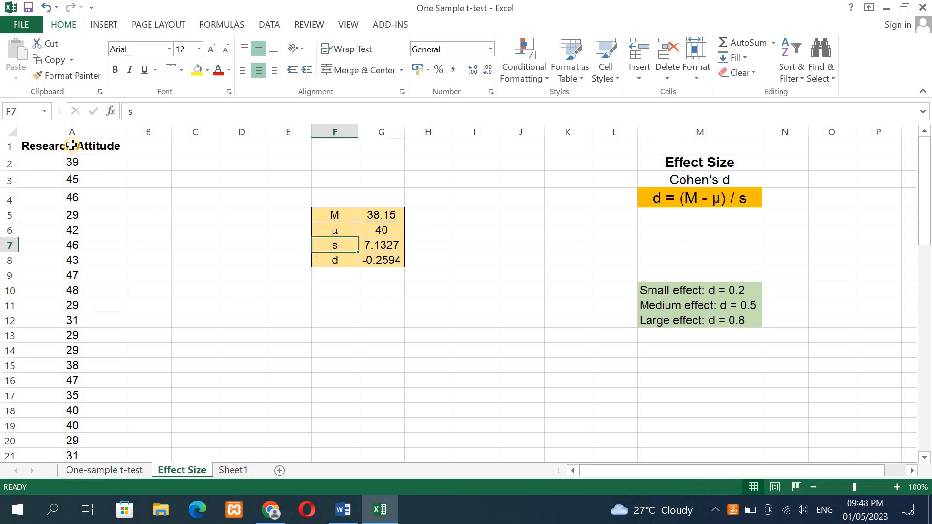
{"action": "left_click", "coordinate": [336, 265]}
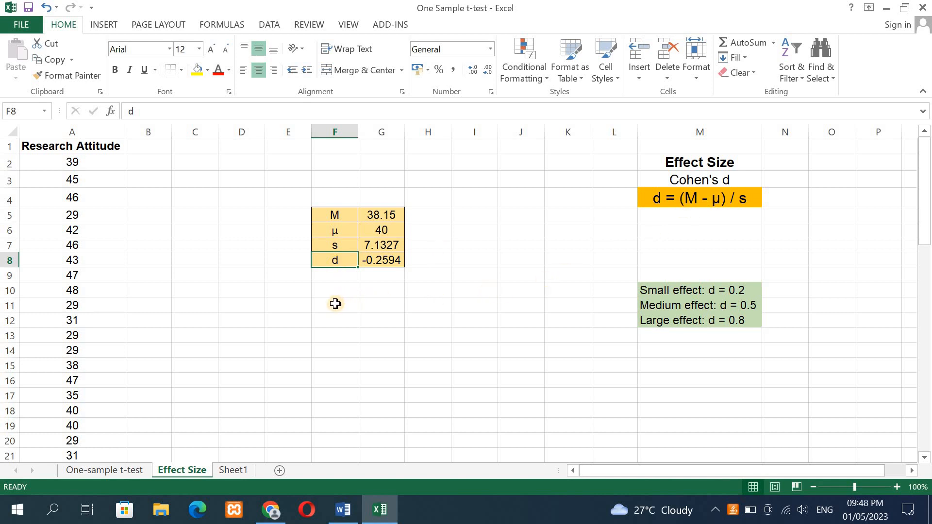
Apply all borders to the empty range F11:G14 to form a four-row, two-column table
{"action": "left_click_drag", "start_coordinate": [335, 304], "coordinate": [377, 349]}
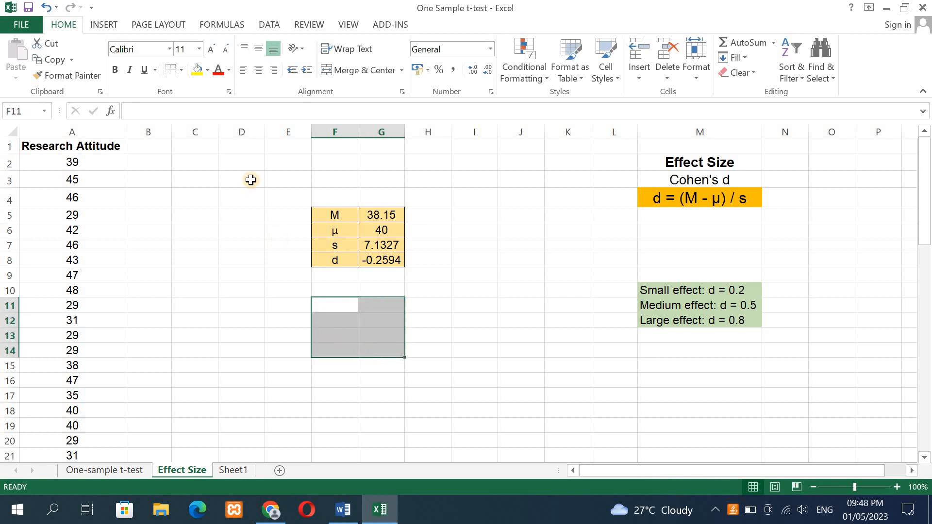
{"action": "left_click", "coordinate": [182, 71]}
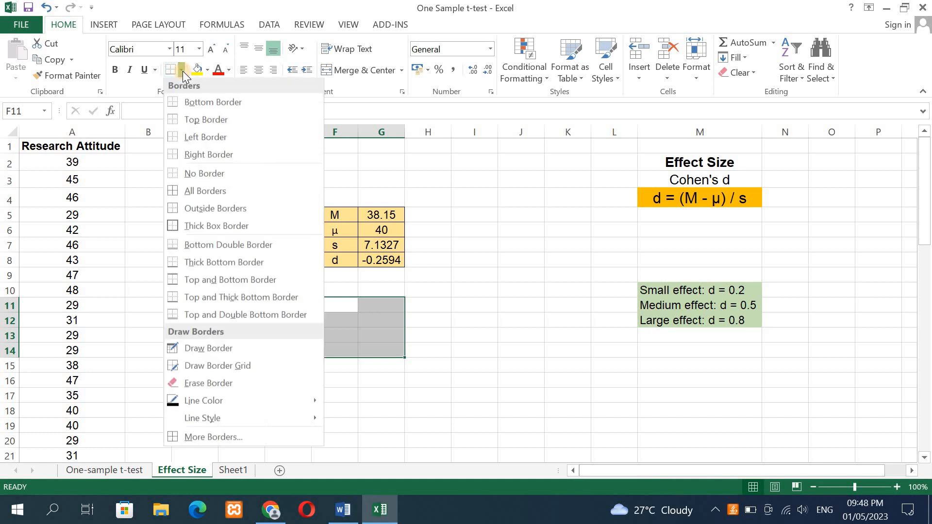
{"action": "left_click", "coordinate": [185, 192]}
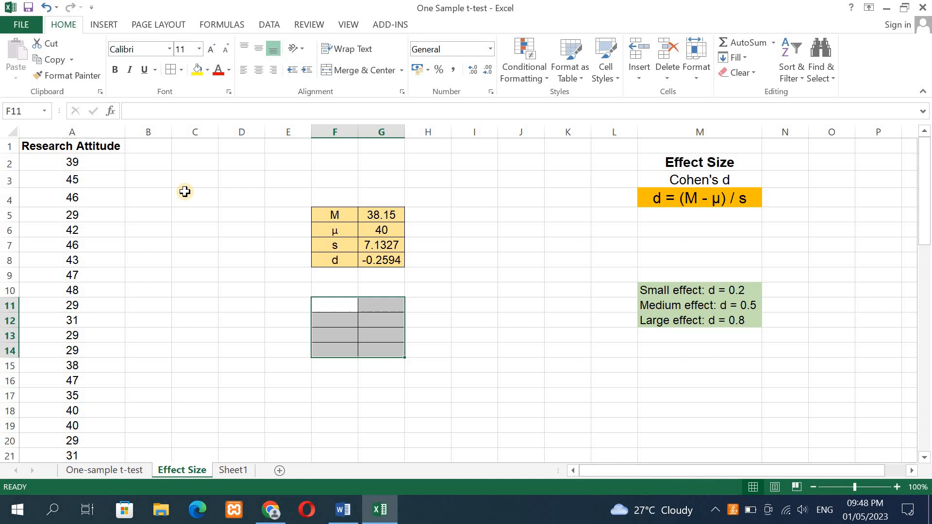
Enter the label M in F11 and copy the μ label from F6 into F12
{"action": "left_click", "coordinate": [340, 310]}
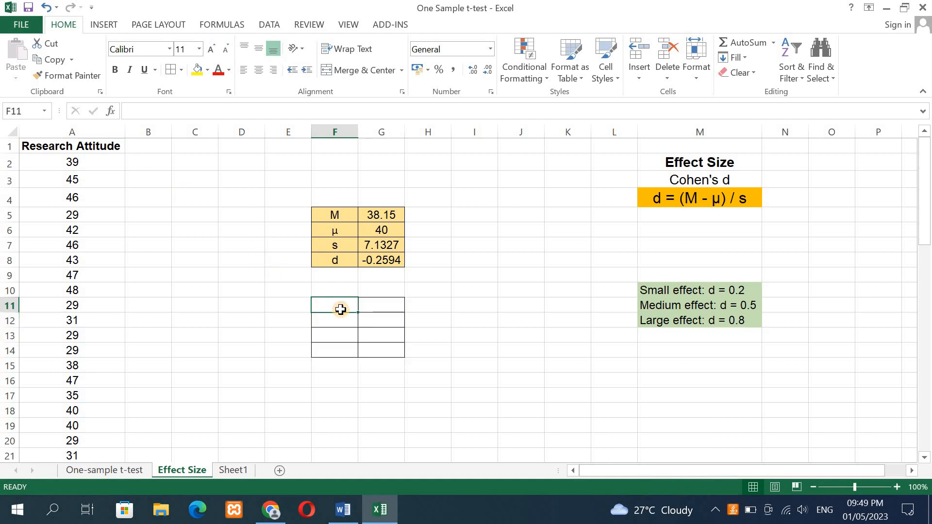
{"action": "type", "text": "M"}
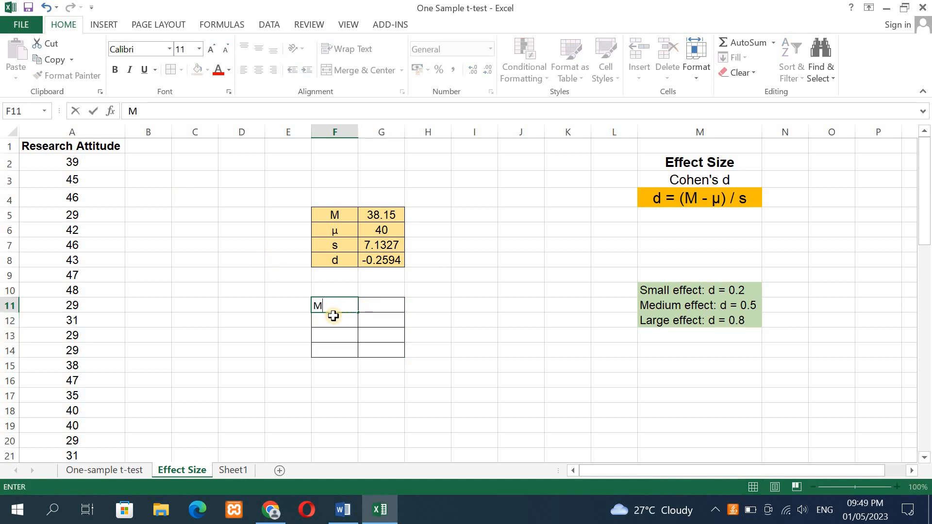
{"action": "key", "text": "Return"}
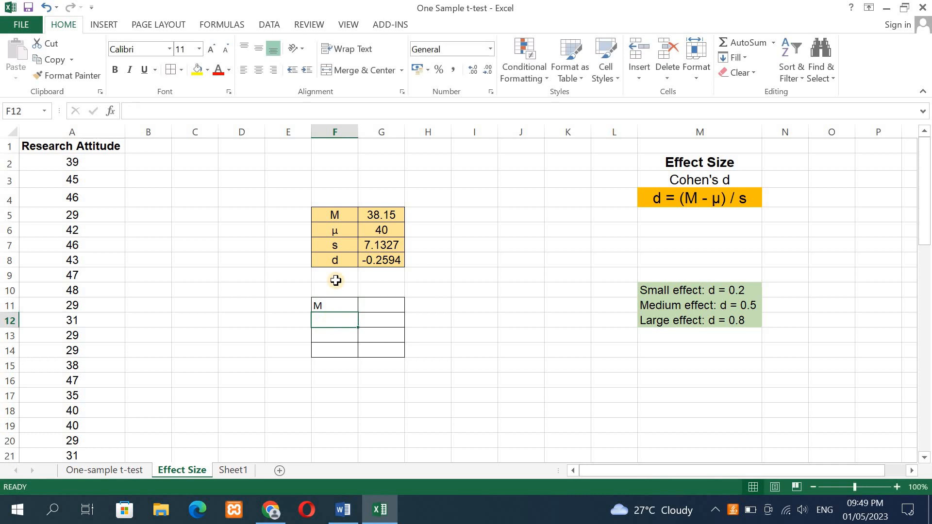
{"action": "left_click", "coordinate": [332, 233]}
{"action": "left_click", "coordinate": [333, 232]}
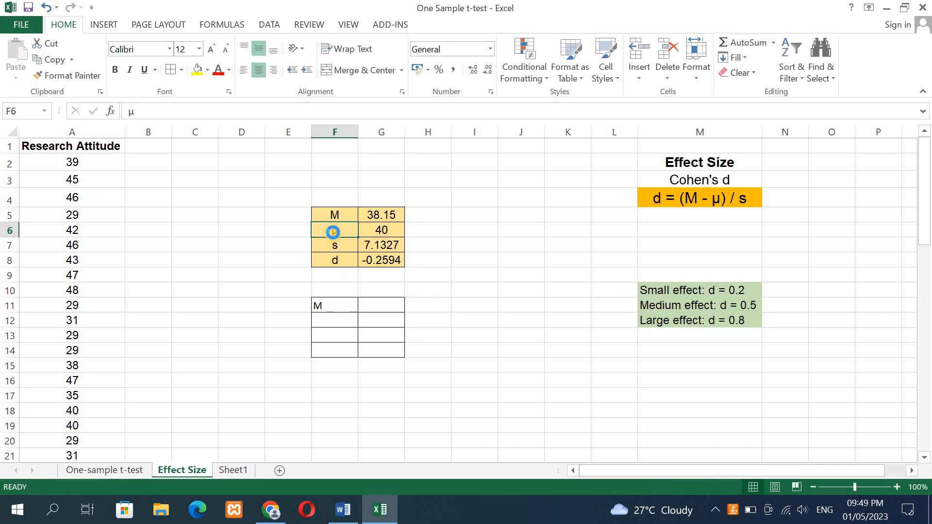
{"action": "key", "text": "ctrl+c"}
{"action": "left_click", "coordinate": [336, 319]}
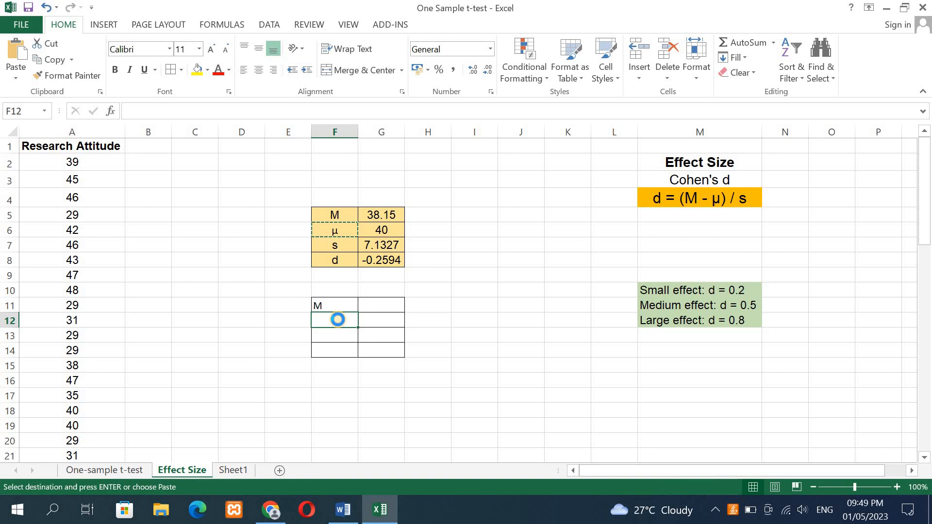
{"action": "key", "text": "ctrl+v"}
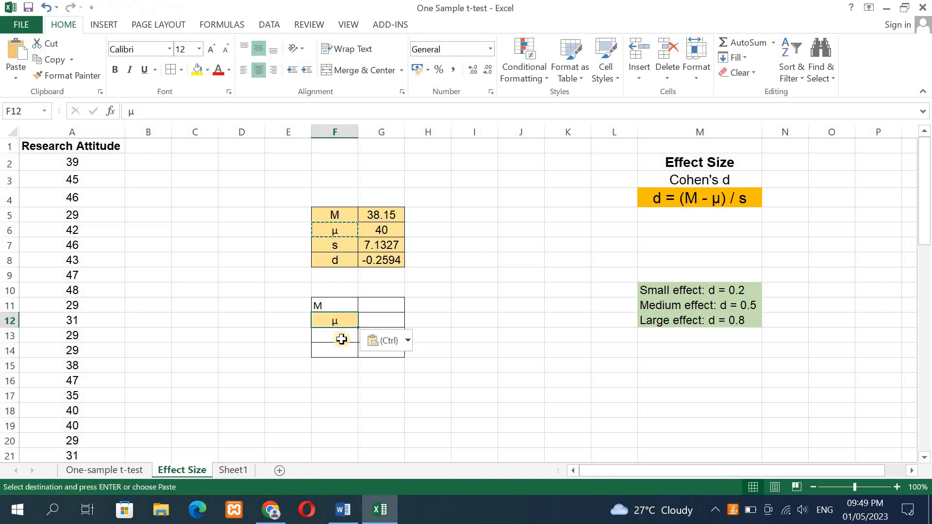
Enter the labels s in F13 and d in F14
{"action": "left_click", "coordinate": [337, 339]}
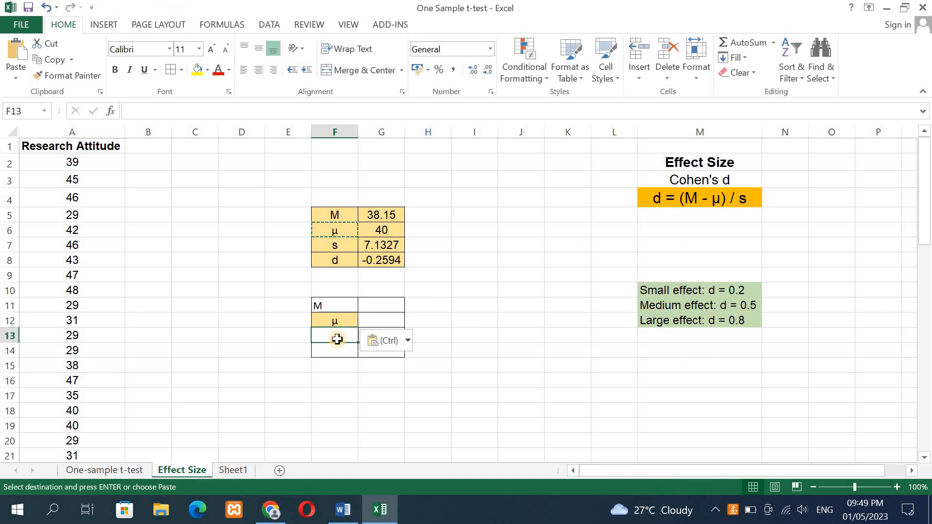
{"action": "key", "text": "Escape"}
{"action": "type", "text": "s"}
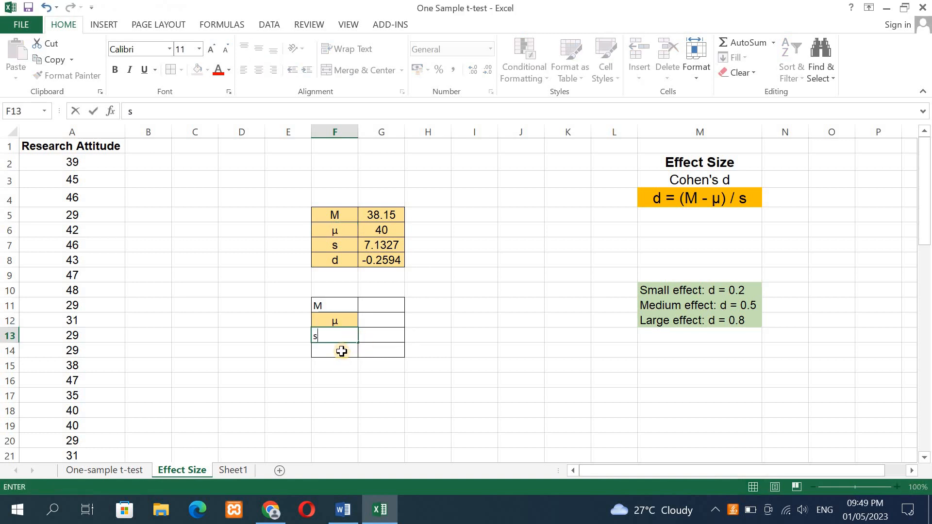
{"action": "left_click", "coordinate": [342, 351]}
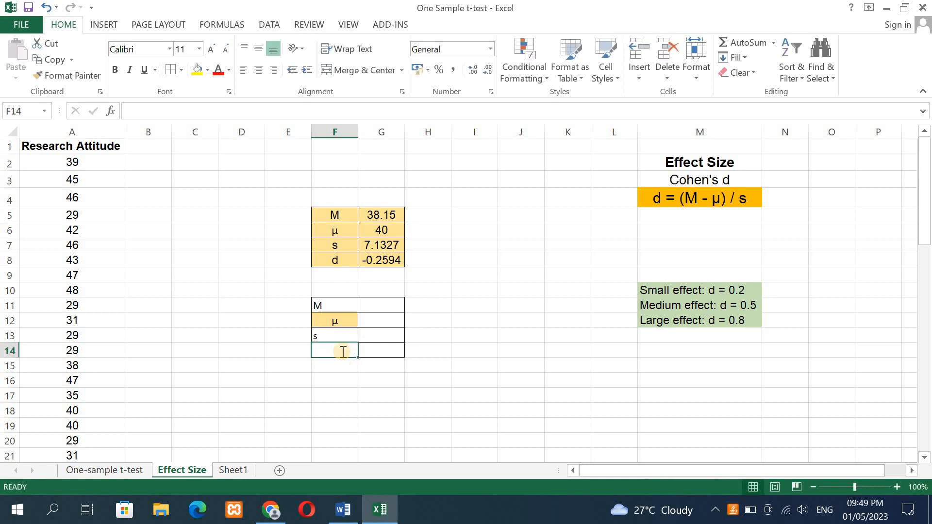
{"action": "type", "text": "d"}
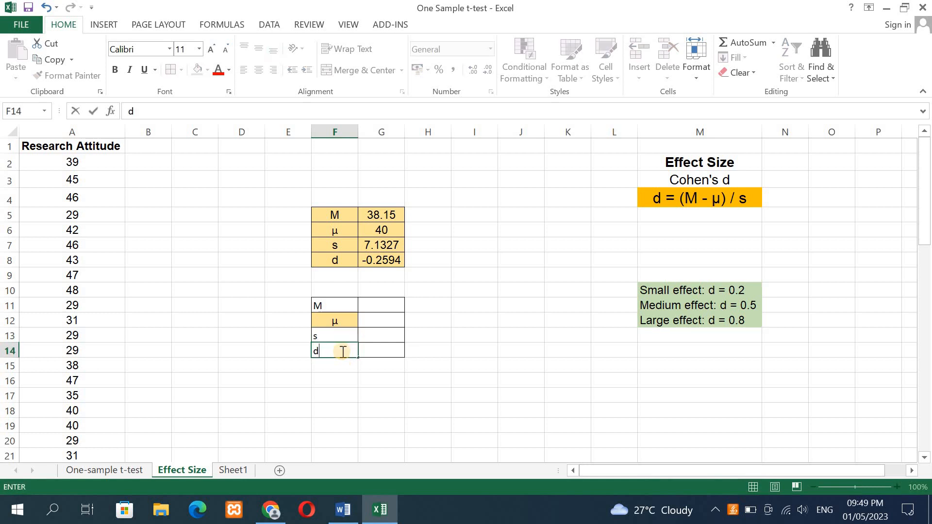
Center the labels in F11:F14 horizontally, and center G11:G14 both horizontally and vertically
{"action": "left_click", "coordinate": [341, 306]}
{"action": "left_click_drag", "start_coordinate": [341, 305], "coordinate": [340, 351]}
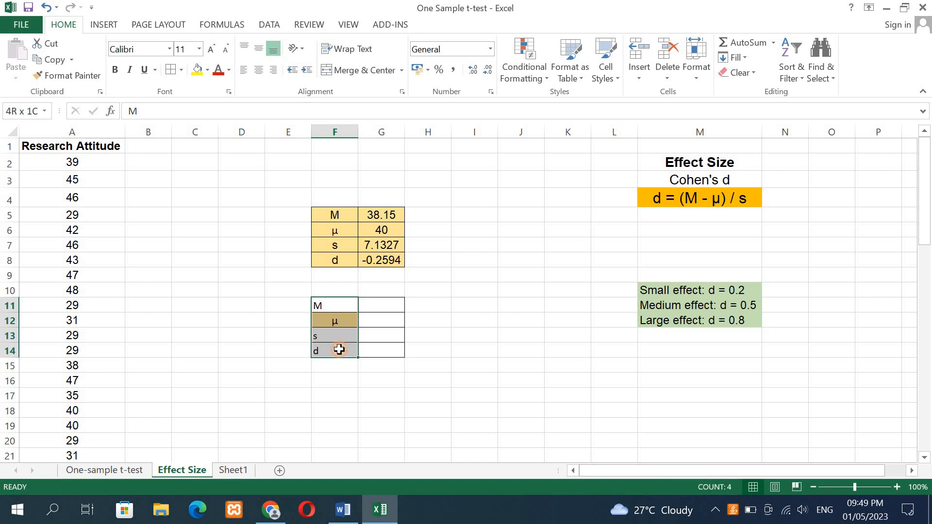
{"action": "left_click", "coordinate": [258, 69]}
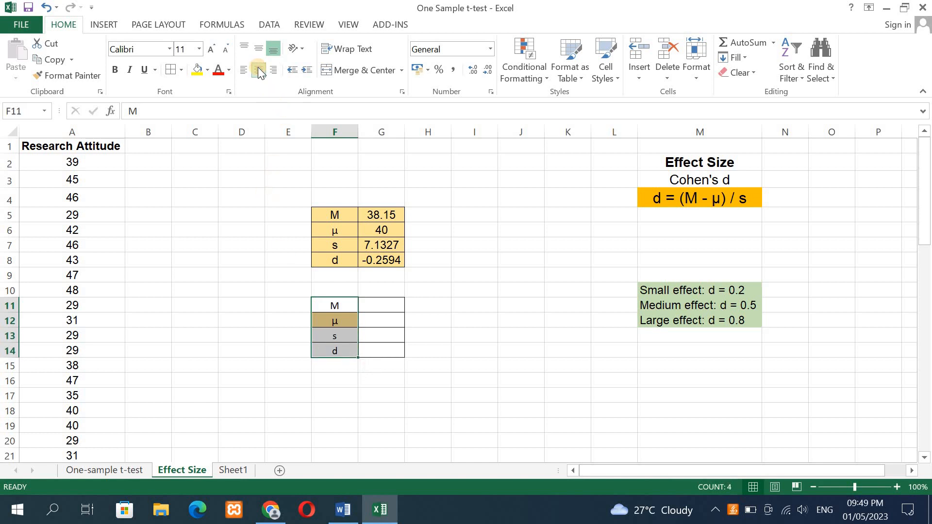
{"action": "left_click", "coordinate": [388, 306]}
{"action": "left_click_drag", "start_coordinate": [388, 307], "coordinate": [387, 351]}
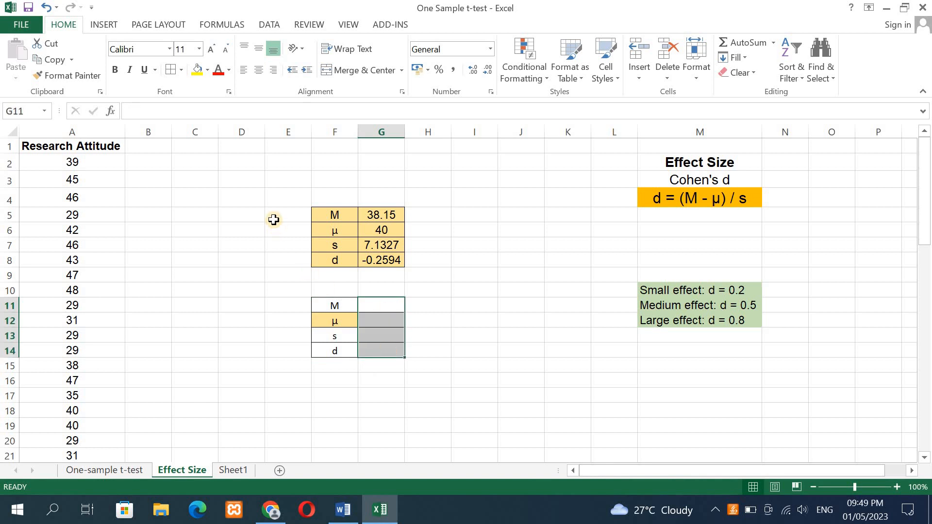
{"action": "left_click", "coordinate": [260, 71]}
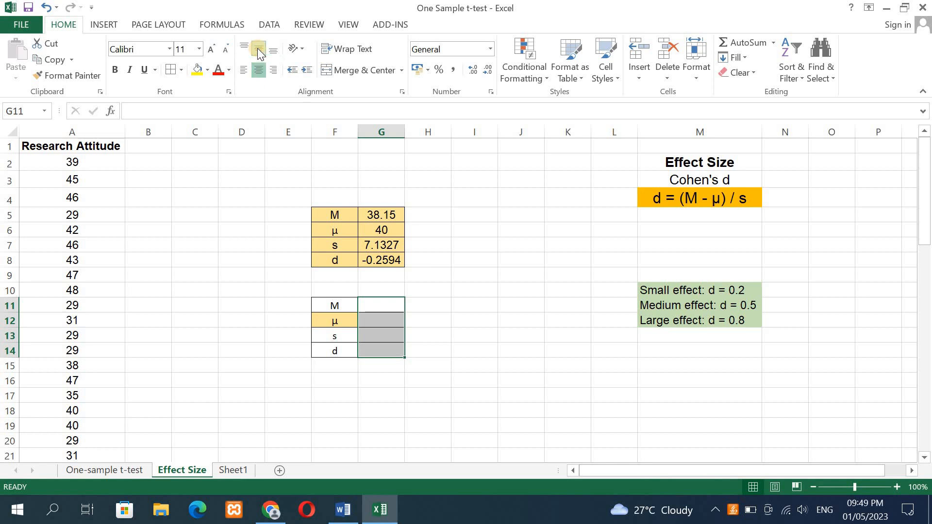
{"action": "left_click", "coordinate": [257, 48]}
Fill the new table F11:G14 with the same light gold as the table above it
{"action": "left_click", "coordinate": [319, 308]}
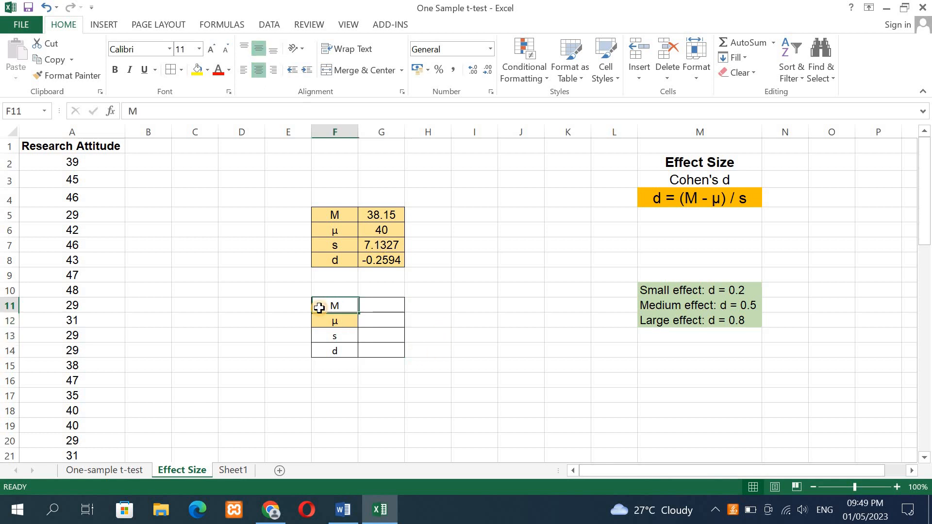
{"action": "left_click_drag", "start_coordinate": [320, 308], "coordinate": [380, 352]}
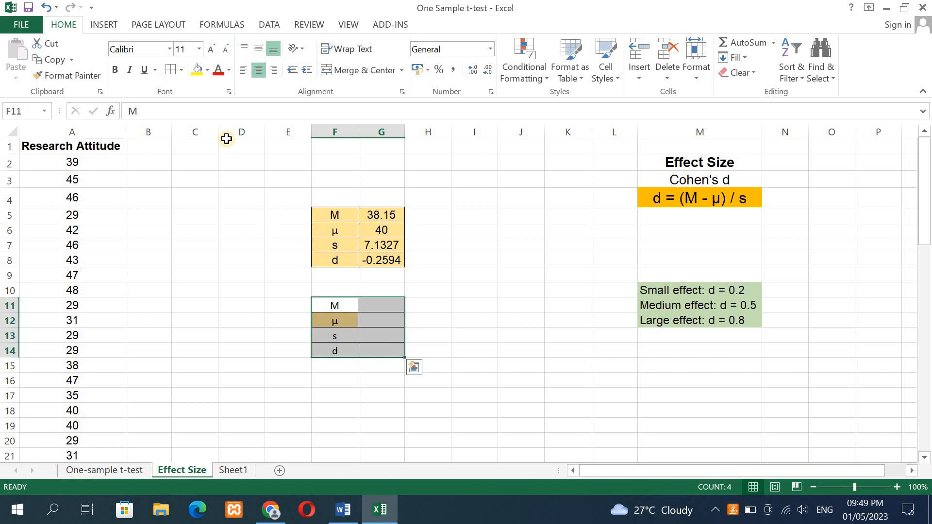
{"action": "left_click", "coordinate": [209, 71]}
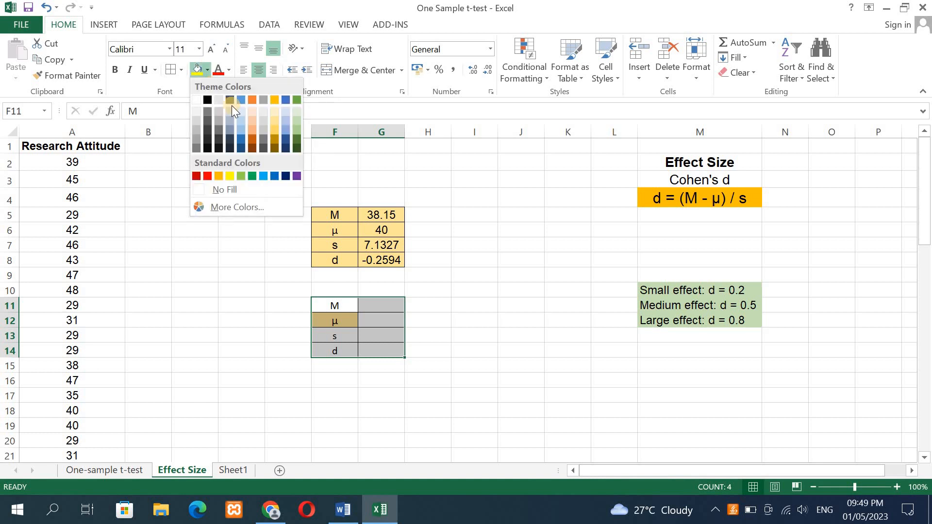
{"action": "left_click", "coordinate": [275, 124]}
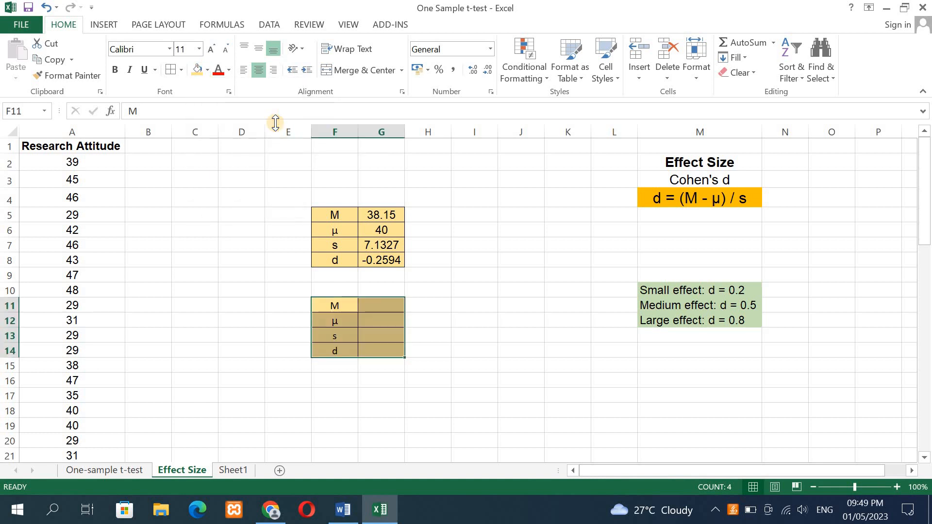
Calculate the mean of A2:A61 in G11 with the AVERAGE function, and enter 40 as the μ value in G12
{"action": "left_click", "coordinate": [385, 307]}
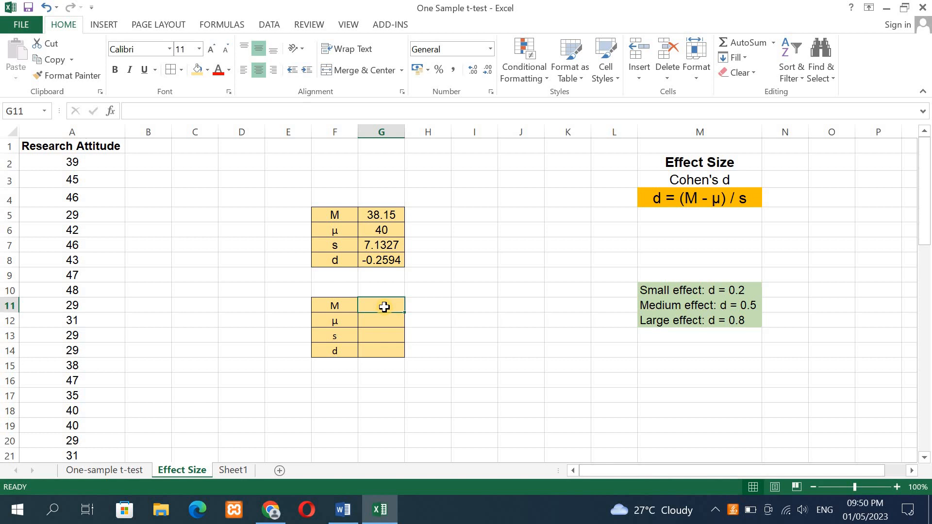
{"action": "type", "text": "="}
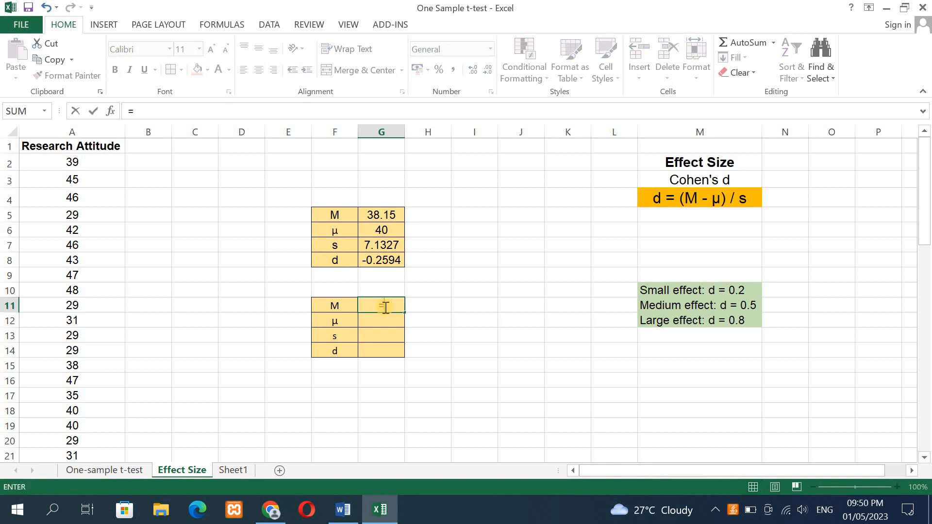
{"action": "type", "text": "av"}
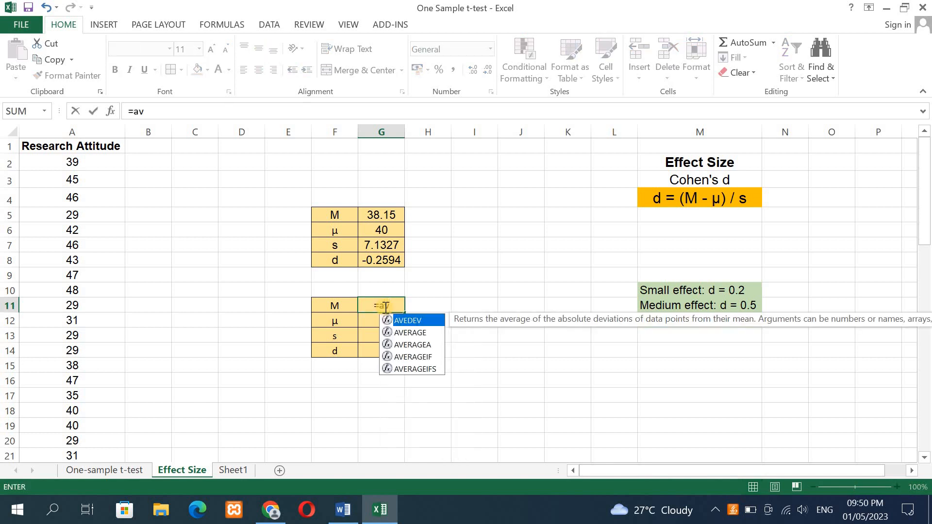
{"action": "double_click", "coordinate": [411, 333]}
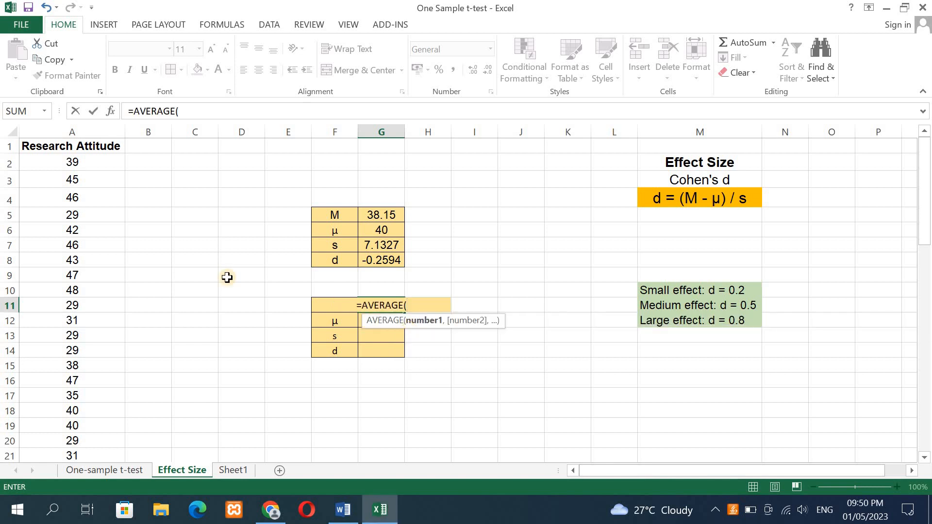
{"action": "left_click_drag", "start_coordinate": [66, 164], "coordinate": [82, 418]}
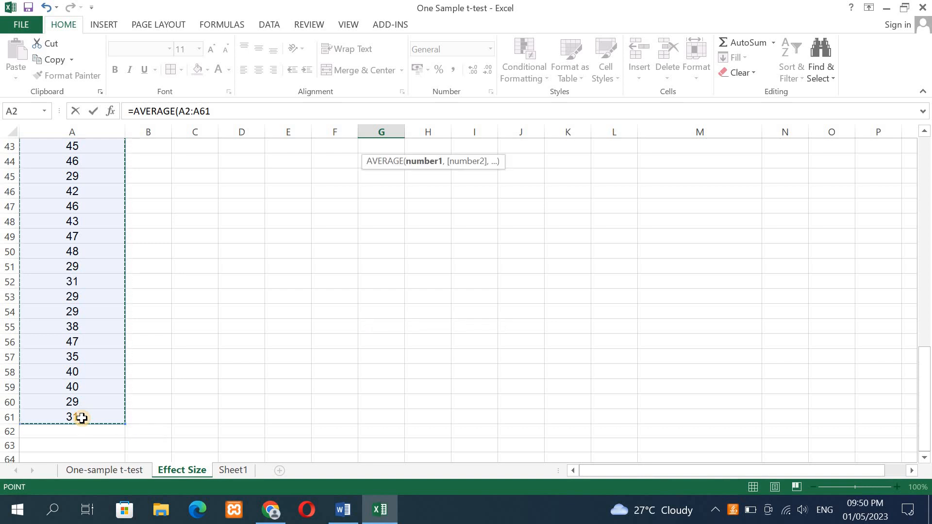
{"action": "left_click_drag", "start_coordinate": [927, 406], "coordinate": [927, 166]}
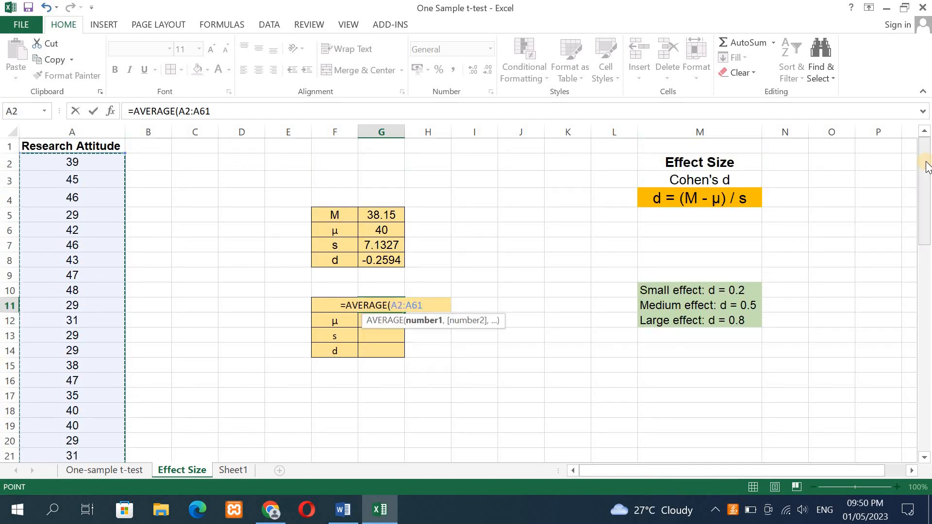
{"action": "key", "text": "Return"}
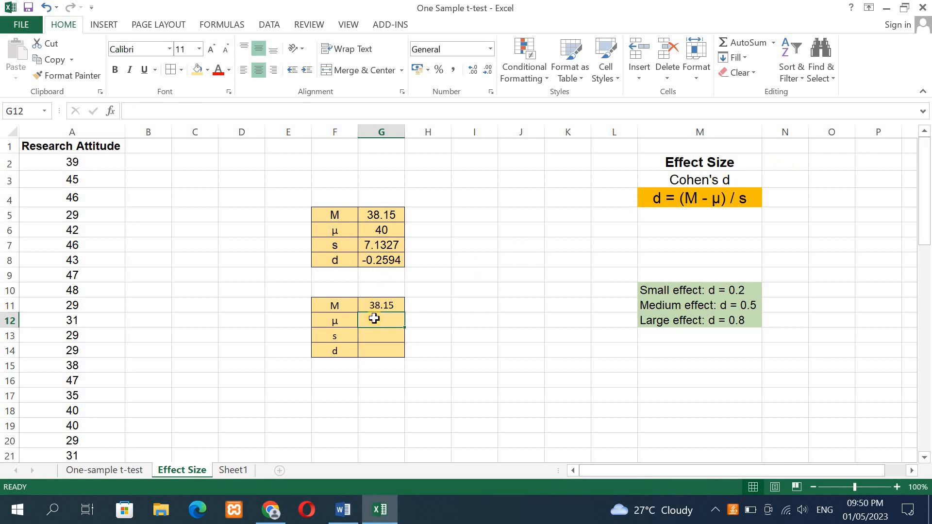
{"action": "type", "text": "40"}
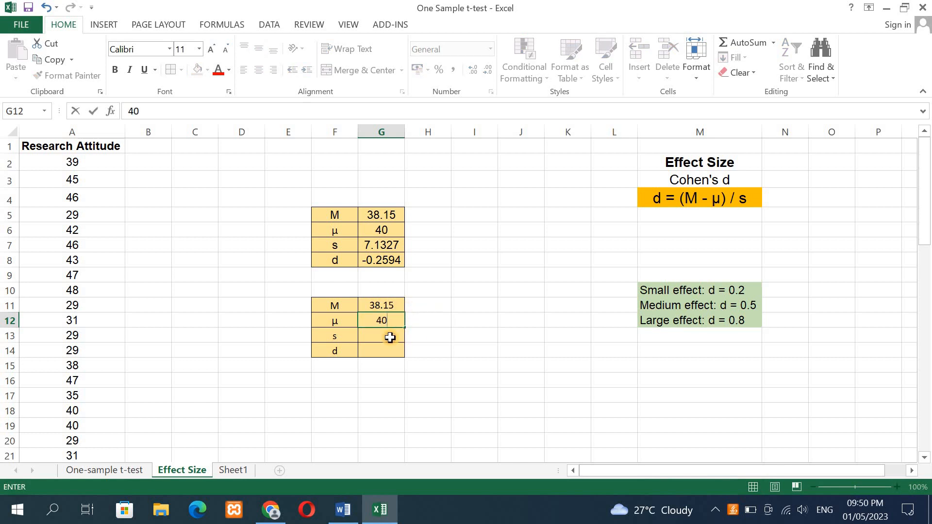
{"action": "key", "text": "Return"}
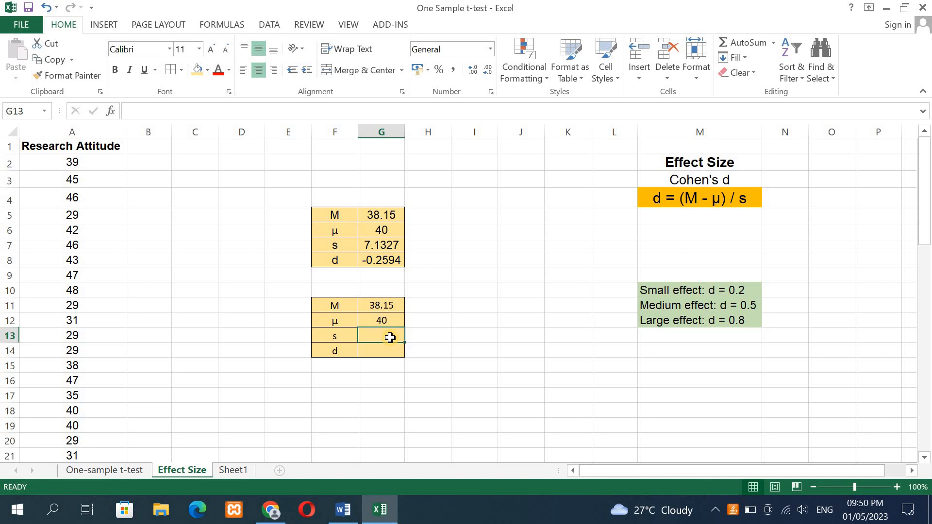
Calculate the sample standard deviation of A2:A61 in G13 with the STDEV.S function
{"action": "type", "text": "=std"}
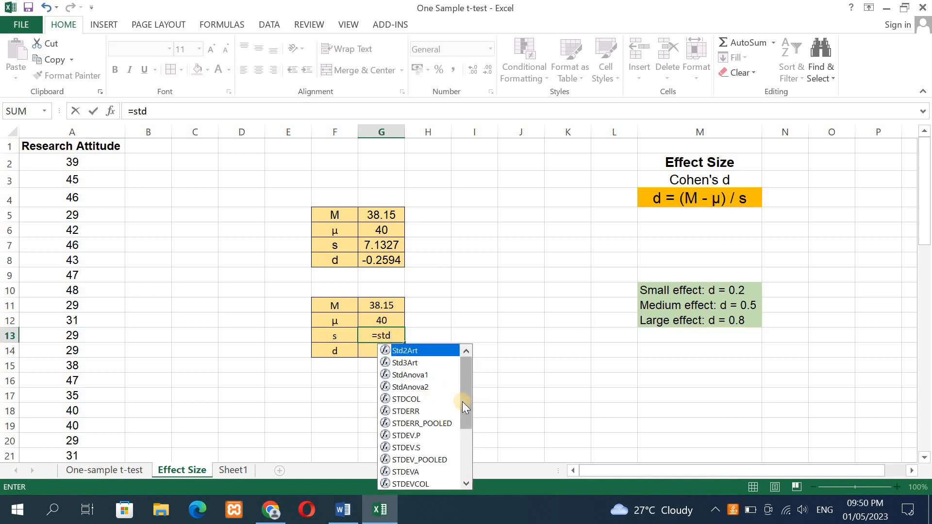
{"action": "left_click_drag", "start_coordinate": [463, 403], "coordinate": [465, 415]}
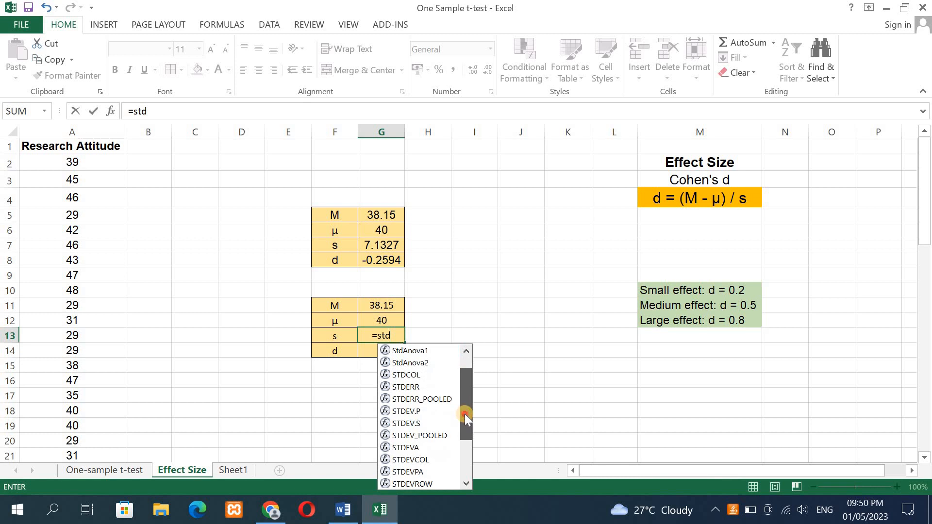
{"action": "double_click", "coordinate": [413, 425]}
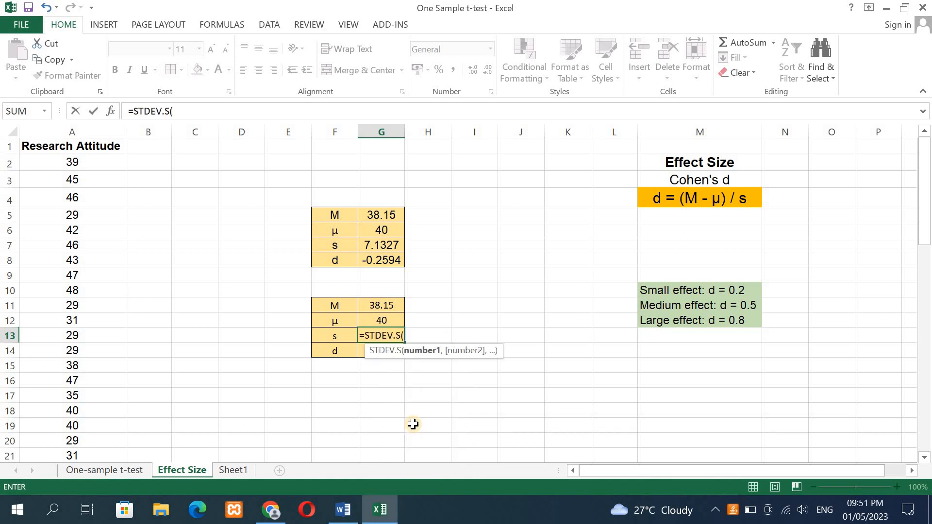
{"action": "left_click", "coordinate": [71, 165]}
{"action": "left_click_drag", "start_coordinate": [70, 166], "coordinate": [81, 415]}
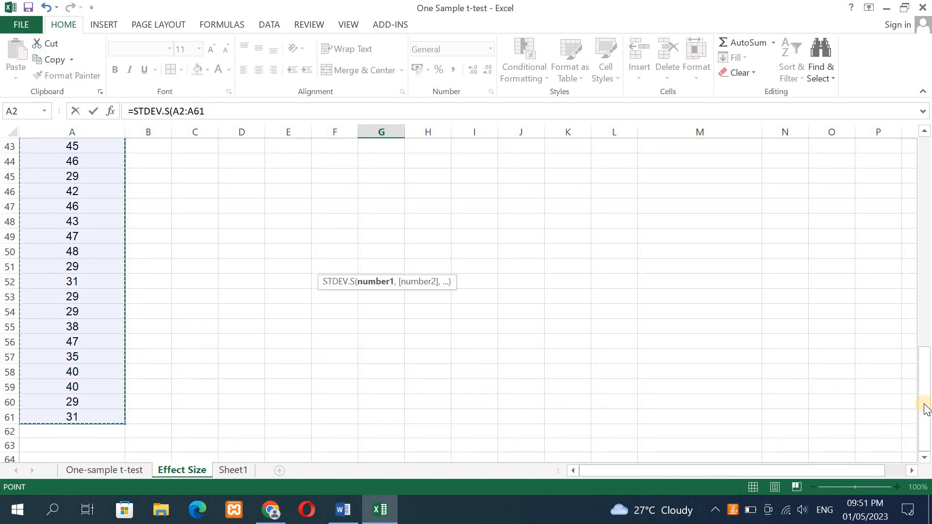
{"action": "left_click_drag", "start_coordinate": [928, 326], "coordinate": [927, 169]}
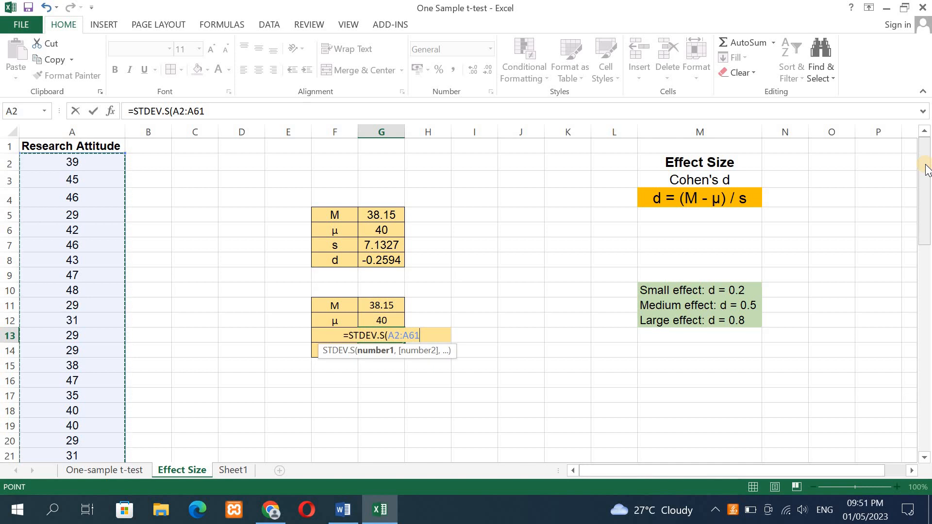
{"action": "key", "text": "Return"}
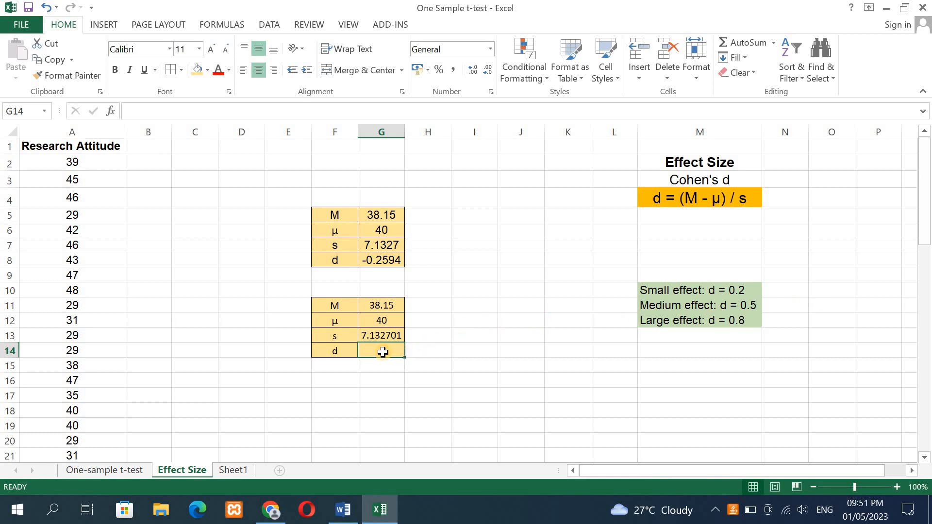
Calculate Cohen's d in G14 with the formula =(G11-G12)/G13
{"action": "type", "text": "="}
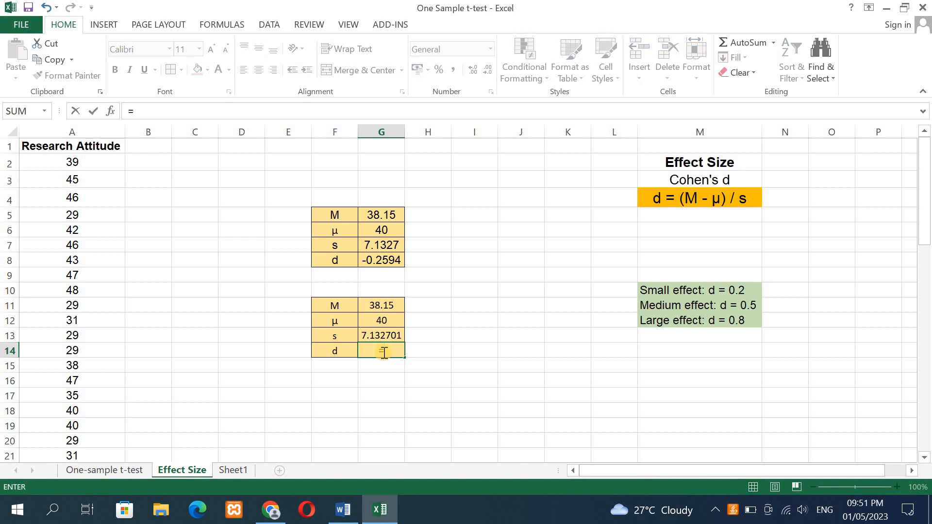
{"action": "type", "text": "("}
{"action": "left_click", "coordinate": [379, 307]}
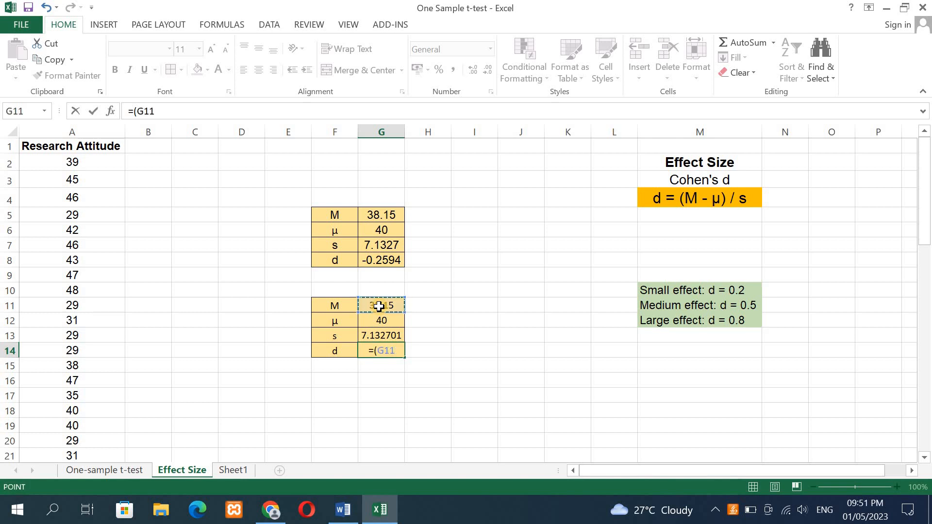
{"action": "type", "text": "-"}
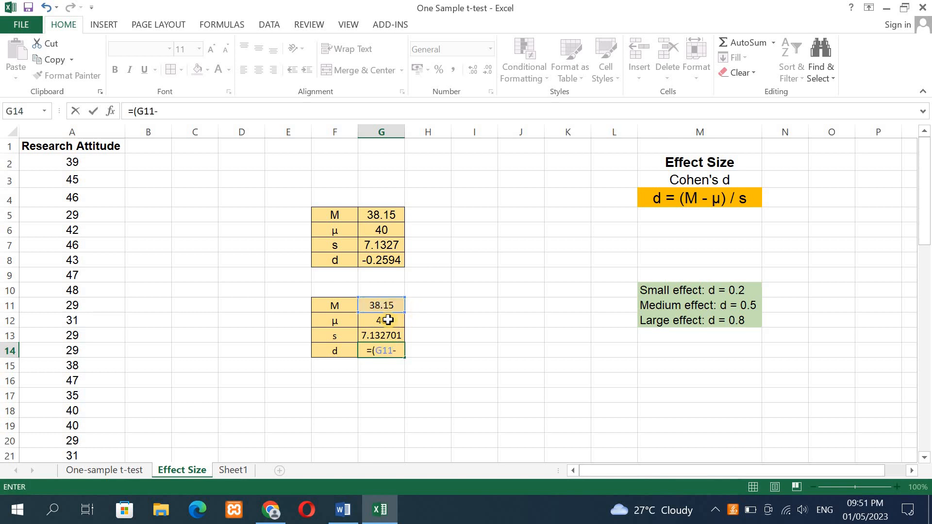
{"action": "left_click", "coordinate": [387, 320]}
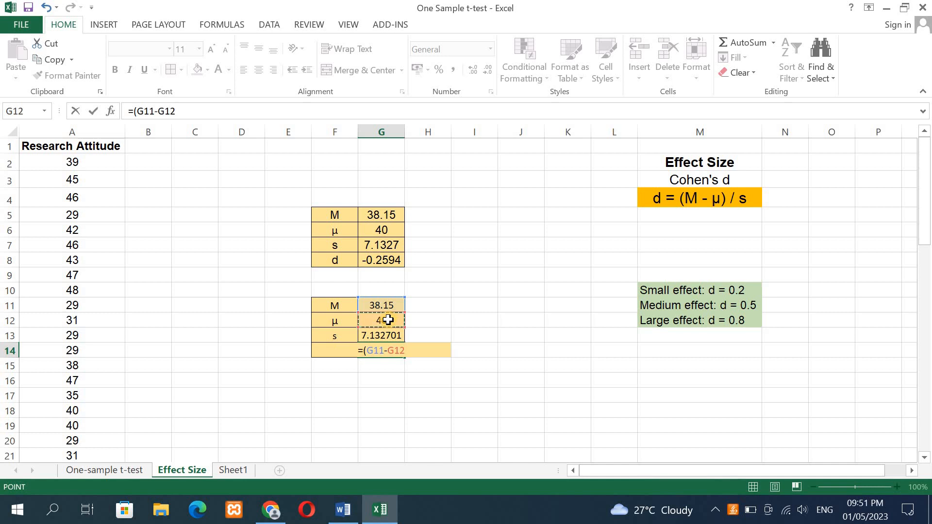
{"action": "type", "text": ")/"}
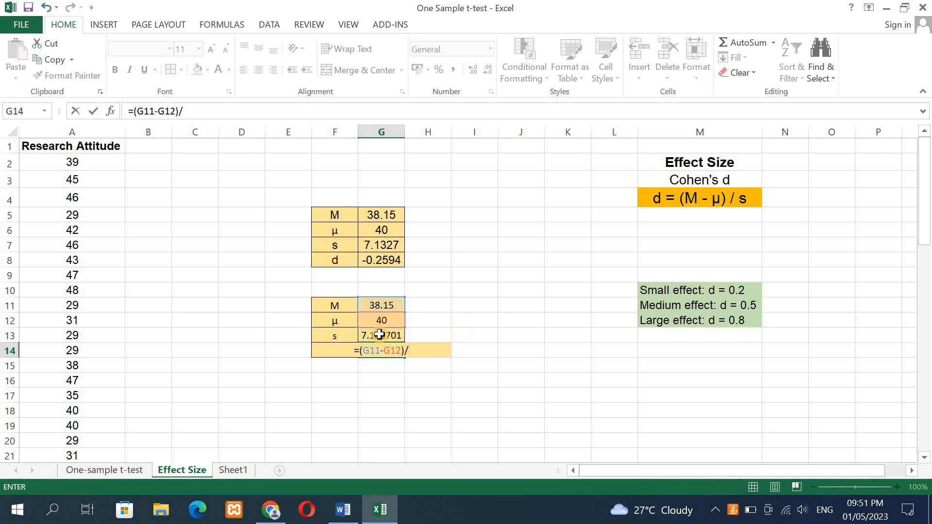
{"action": "left_click", "coordinate": [380, 334]}
{"action": "key", "text": "ctrl+Return"}
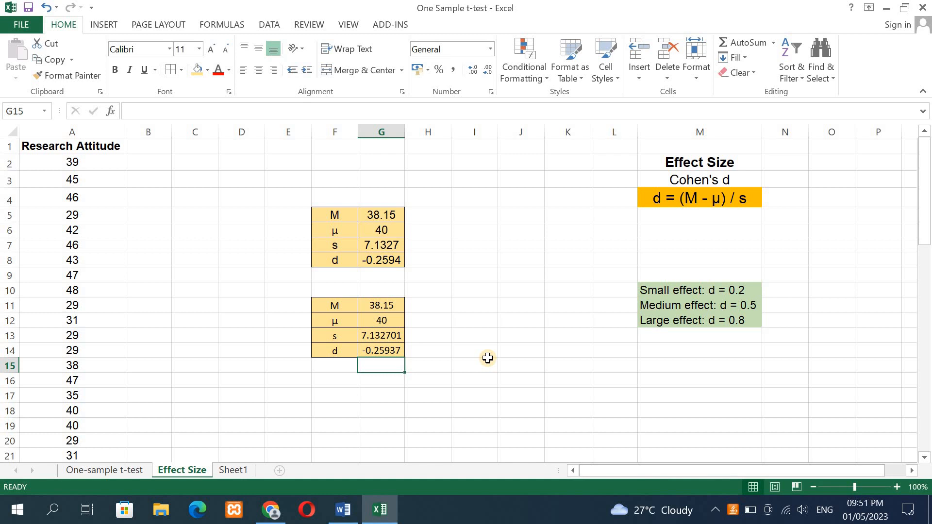
Review the small, medium and large effect size benchmarks in M10:M12 against the calculated d
{"action": "left_click", "coordinate": [731, 289]}
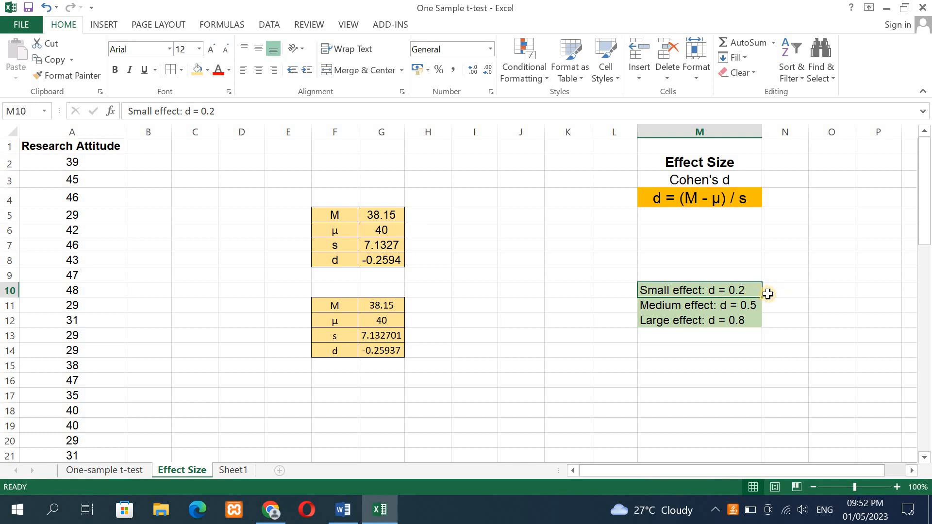
{"action": "left_click", "coordinate": [743, 307]}
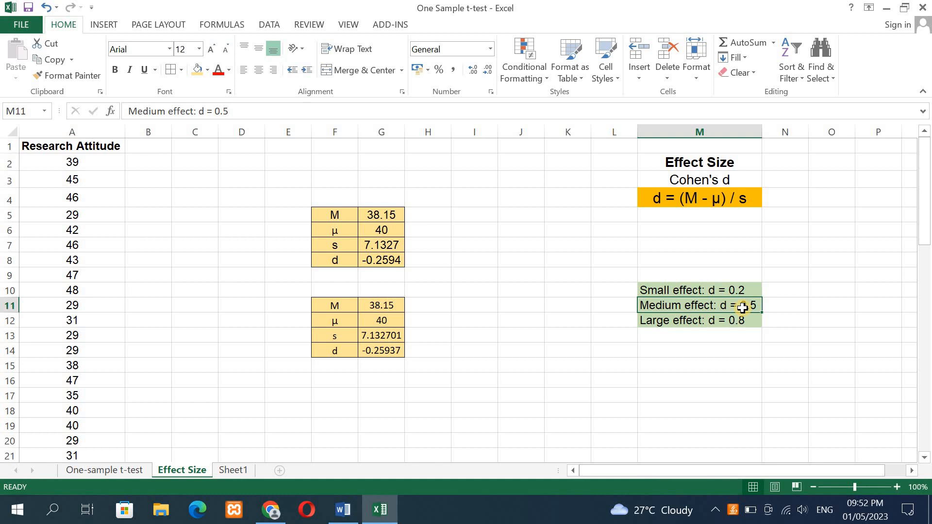
{"action": "left_click", "coordinate": [739, 324]}
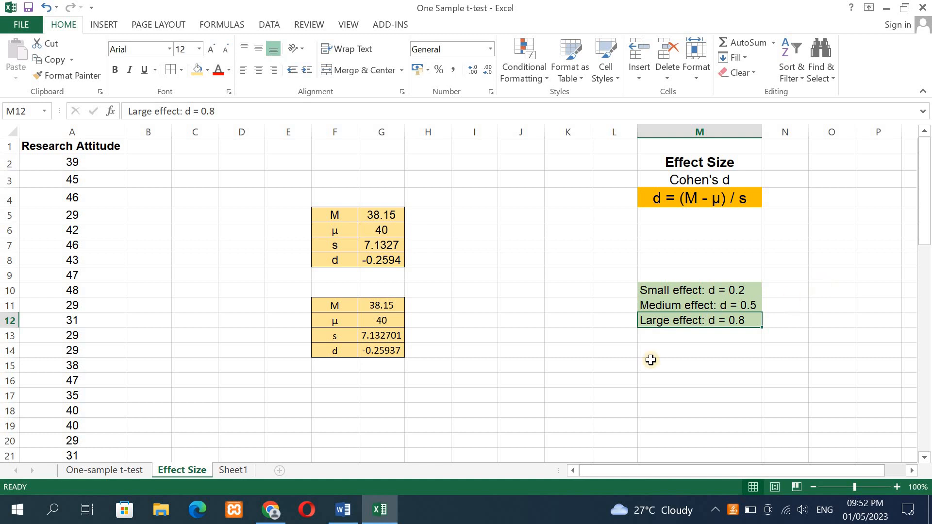
Switch to the One Sample t-test document in Word and highlight the paragraph below Table 1 starting "The aim of this study" in yellow
{"action": "left_click", "coordinate": [344, 510]}
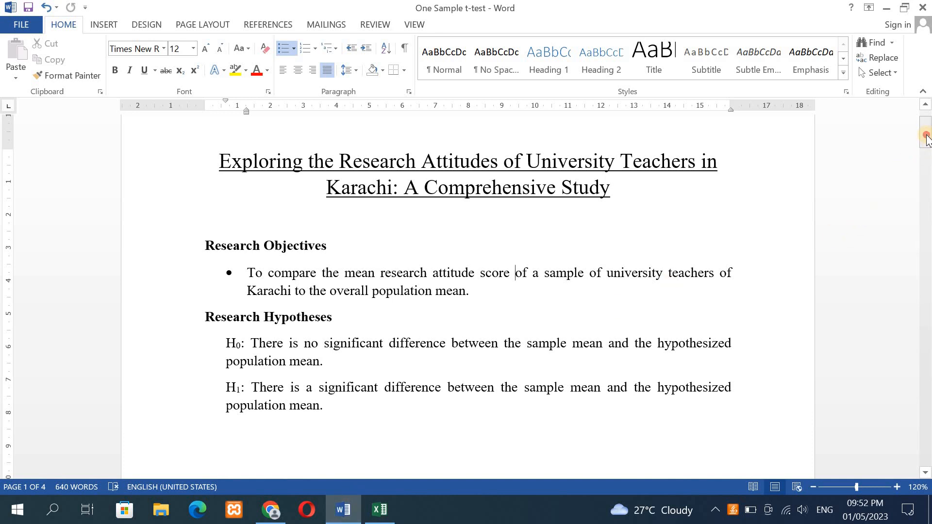
{"action": "left_click_drag", "start_coordinate": [927, 138], "coordinate": [928, 408]}
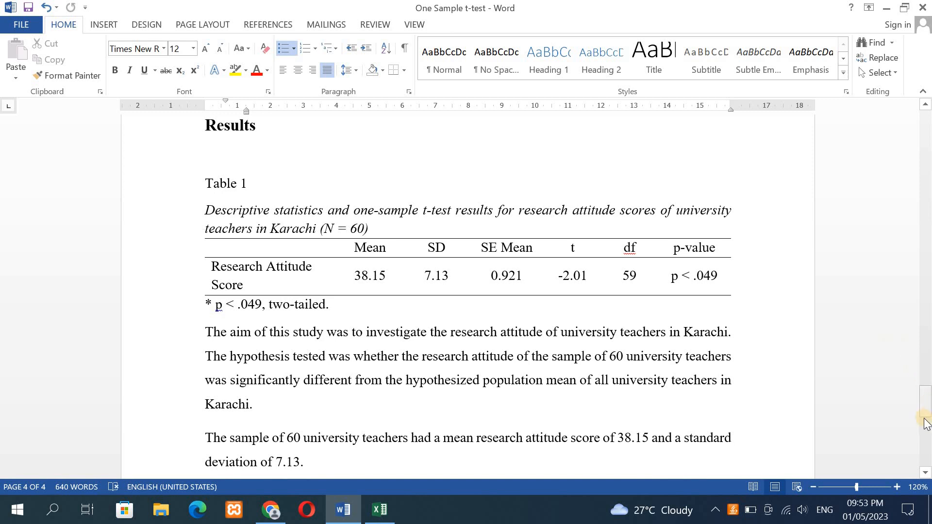
{"action": "left_click", "coordinate": [924, 473]}
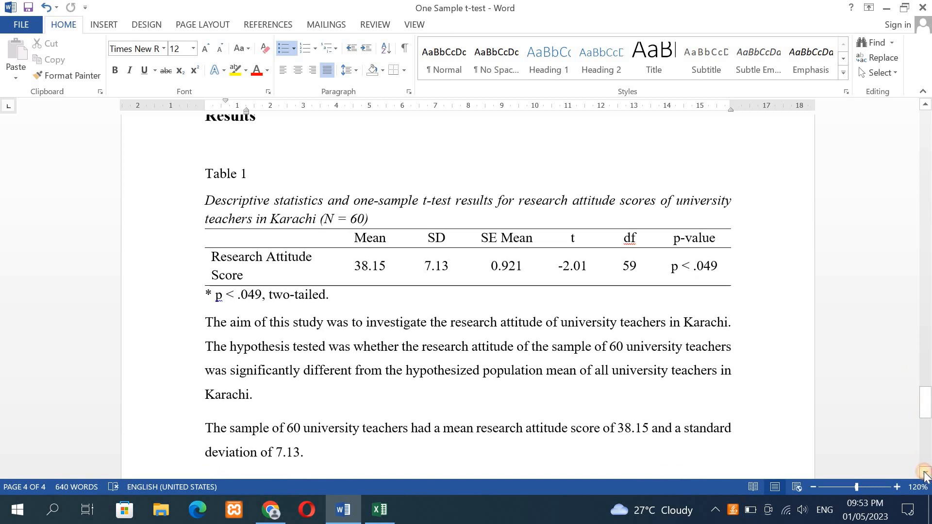
{"action": "left_click", "coordinate": [925, 474]}
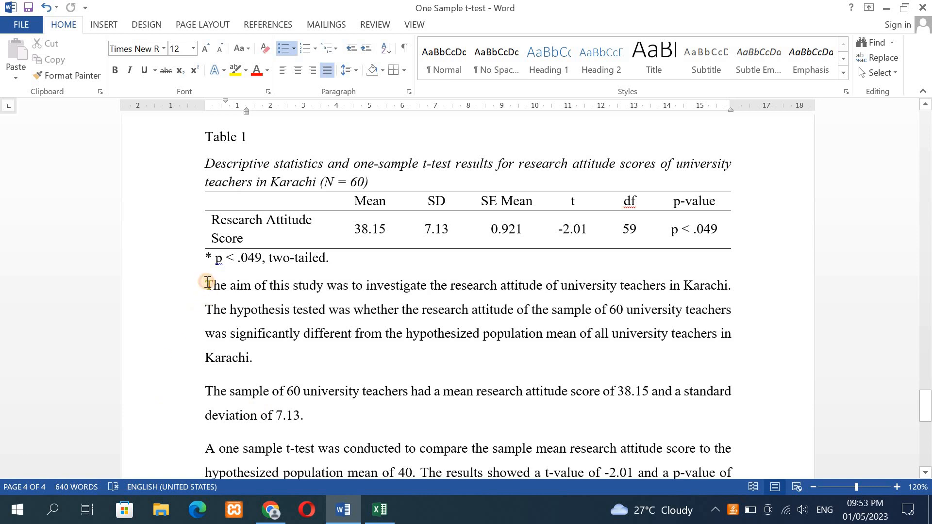
{"action": "left_click_drag", "start_coordinate": [208, 283], "coordinate": [261, 354]}
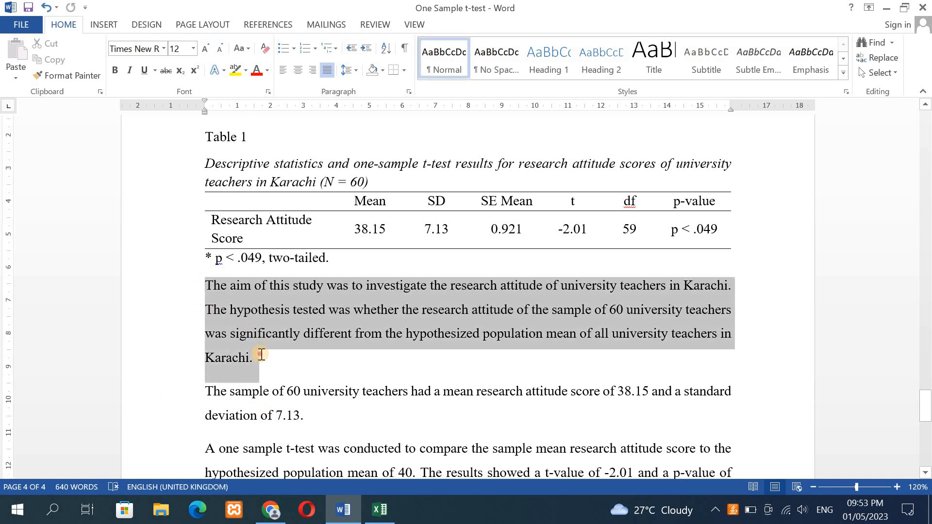
{"action": "left_click", "coordinate": [236, 70]}
{"action": "key", "text": "Right"}
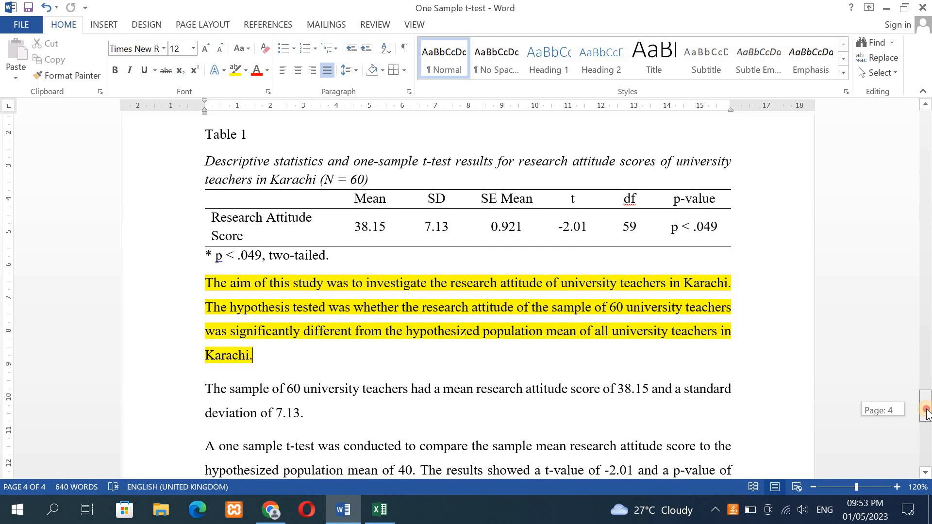
Highlight the paragraph about the sample's mean research attitude score and standard deviation in bright green
{"action": "left_click_drag", "start_coordinate": [927, 412], "coordinate": [927, 420]}
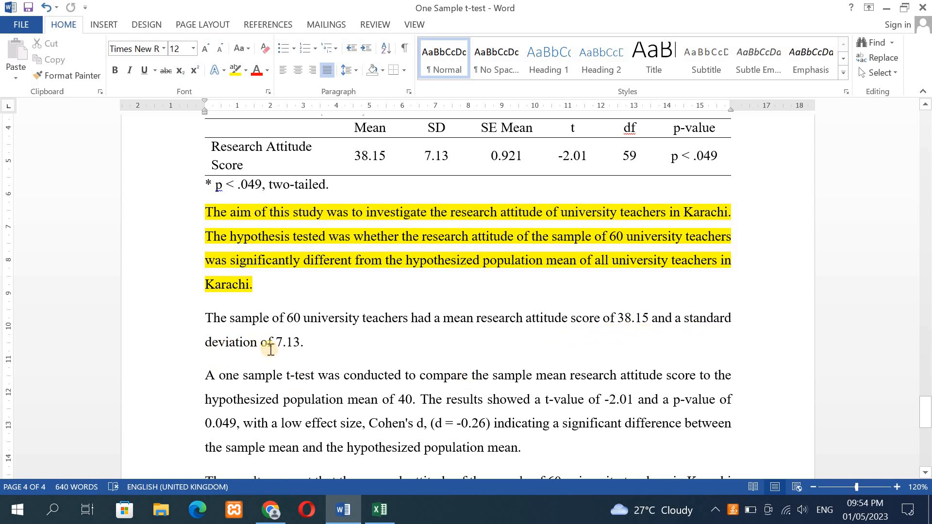
{"action": "left_click", "coordinate": [247, 70]}
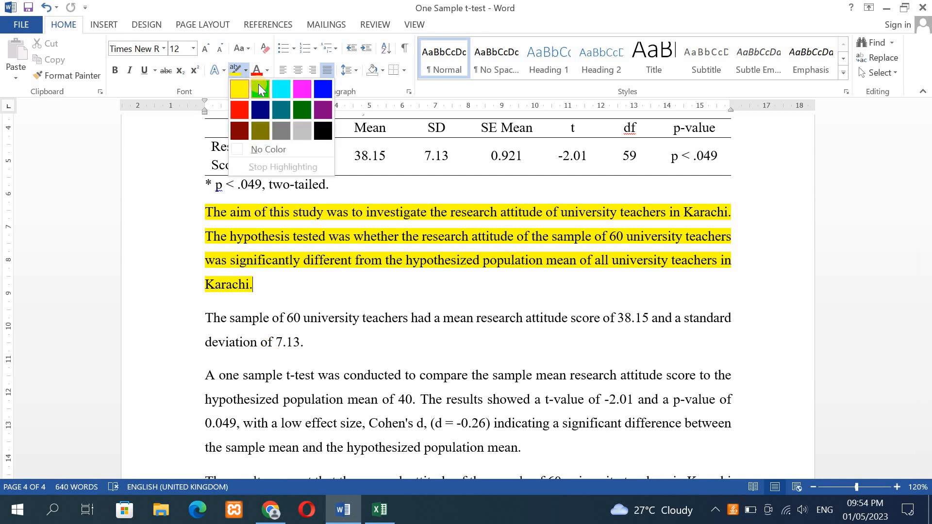
{"action": "left_click", "coordinate": [259, 86]}
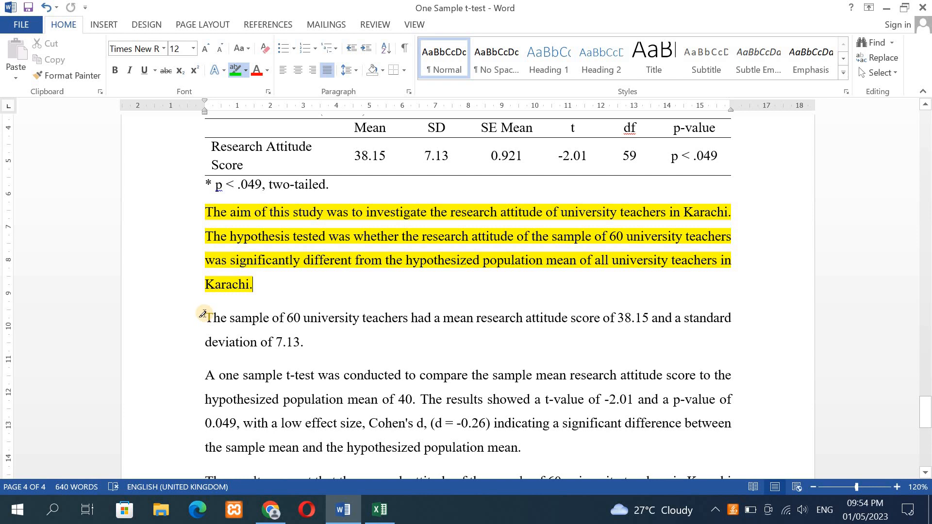
{"action": "left_click_drag", "start_coordinate": [203, 314], "coordinate": [308, 344]}
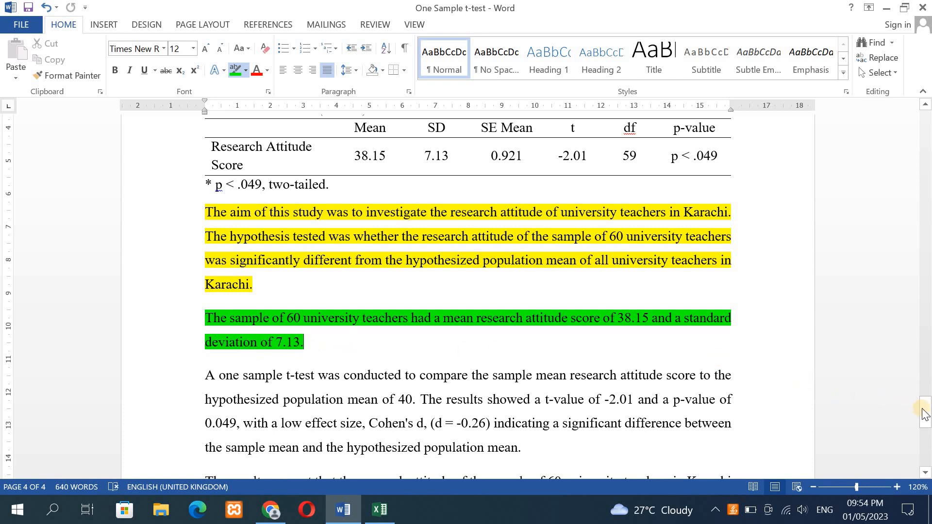
{"action": "left_click_drag", "start_coordinate": [926, 413], "coordinate": [927, 420]}
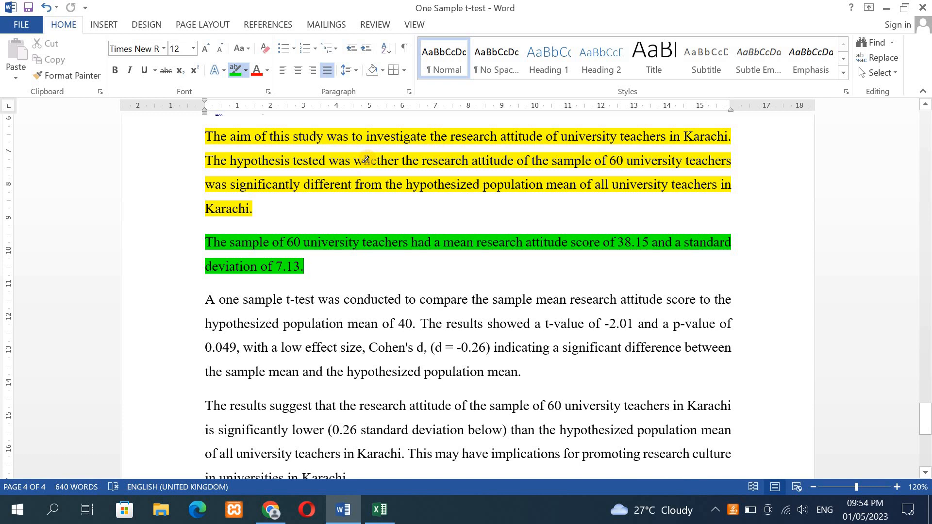
Highlight the paragraph starting "A one sample t-test was conducted" in turquoise
{"action": "left_click", "coordinate": [245, 70]}
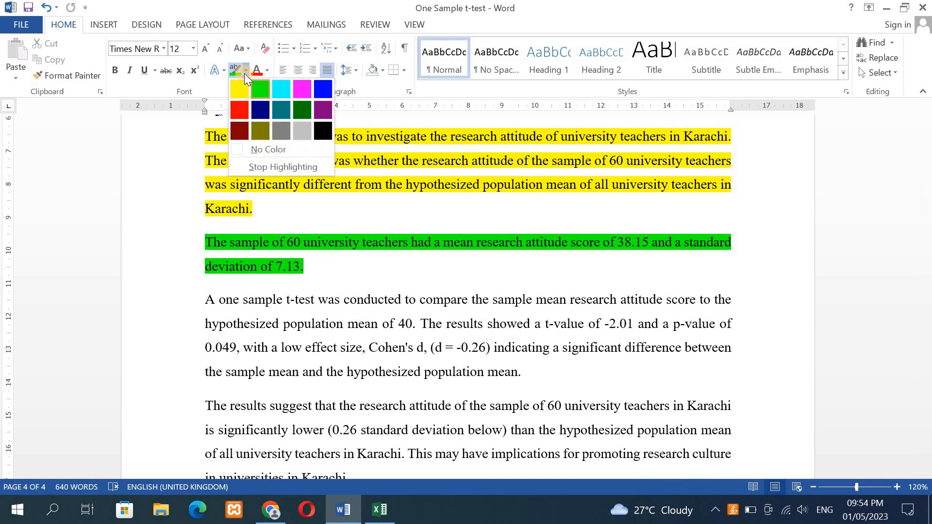
{"action": "left_click", "coordinate": [286, 94]}
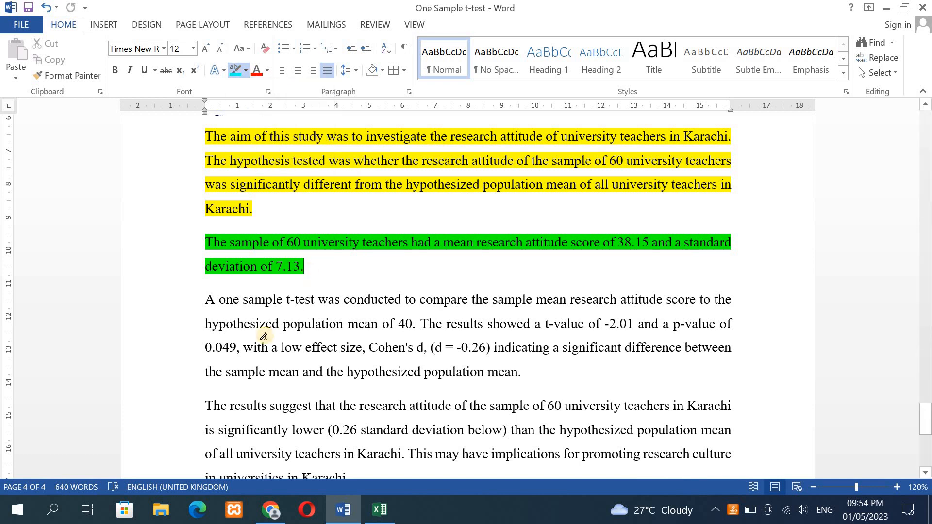
{"action": "mouse_move", "coordinate": [208, 298]}
{"action": "left_mouse_down"}
{"action": "mouse_move", "coordinate": [489, 380]}
{"action": "mouse_move", "coordinate": [547, 378]}
{"action": "left_mouse_up"}
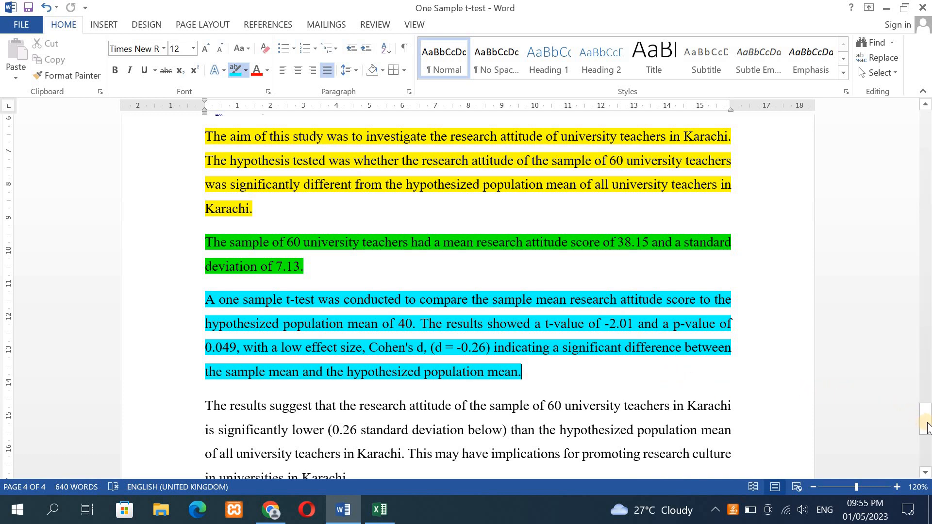
Highlight the final paragraph starting "The results suggest that the research attitude" in yellow
{"action": "left_click_drag", "start_coordinate": [928, 427], "coordinate": [928, 433]}
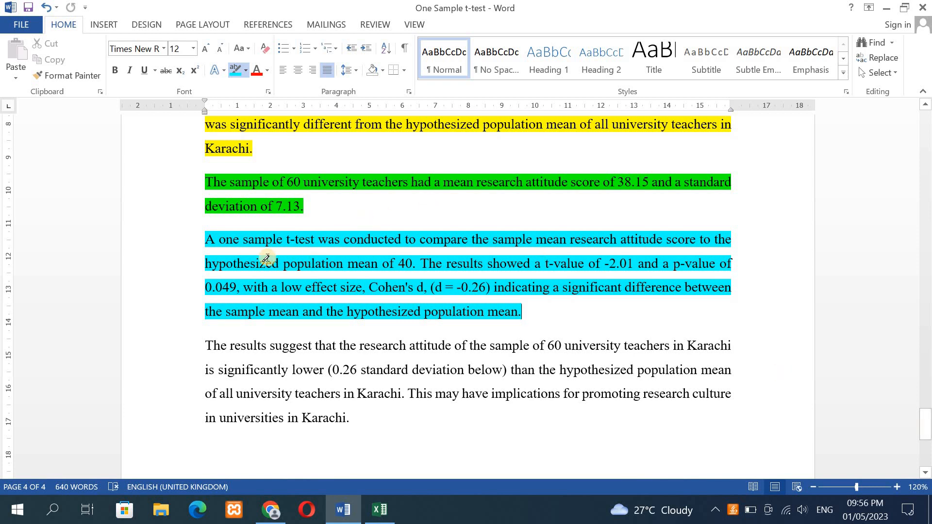
{"action": "left_click", "coordinate": [247, 70]}
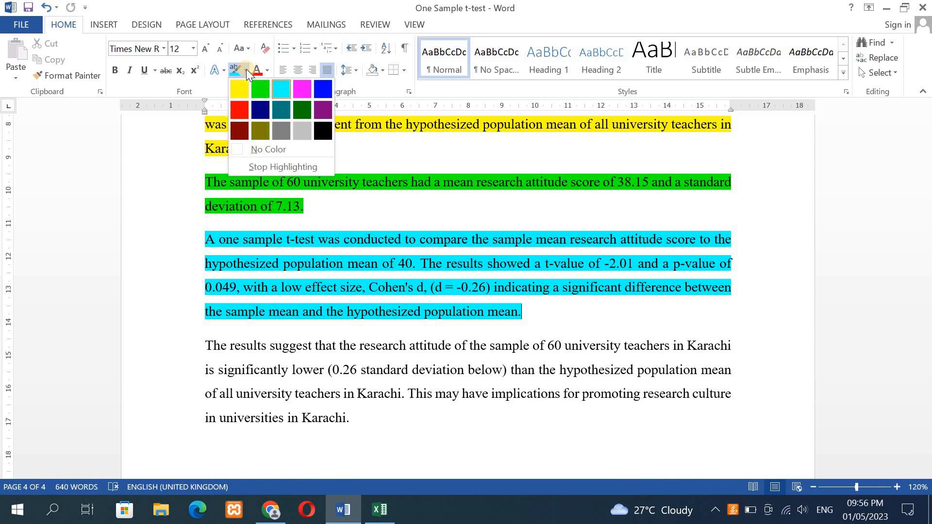
{"action": "left_click", "coordinate": [236, 94]}
{"action": "mouse_move", "coordinate": [205, 345]}
{"action": "left_mouse_down"}
{"action": "mouse_move", "coordinate": [313, 370]}
{"action": "mouse_move", "coordinate": [376, 418]}
{"action": "left_mouse_up"}
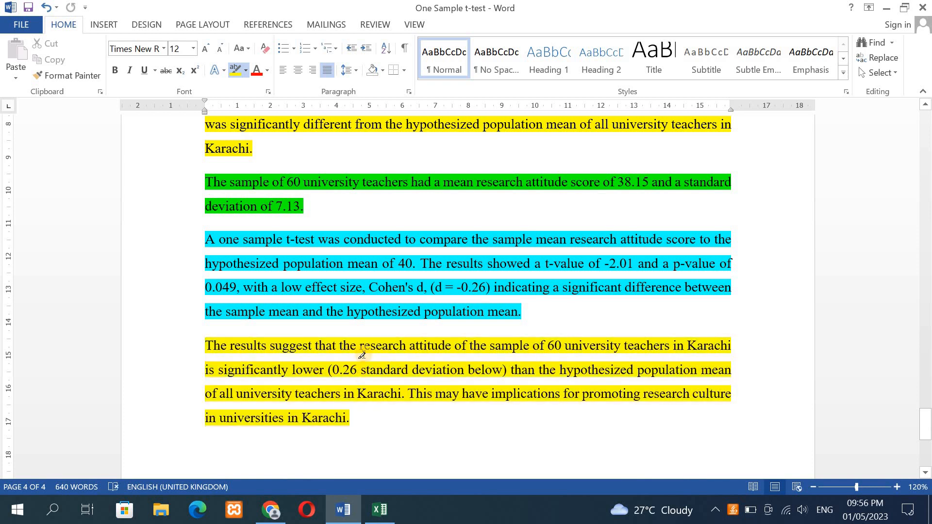